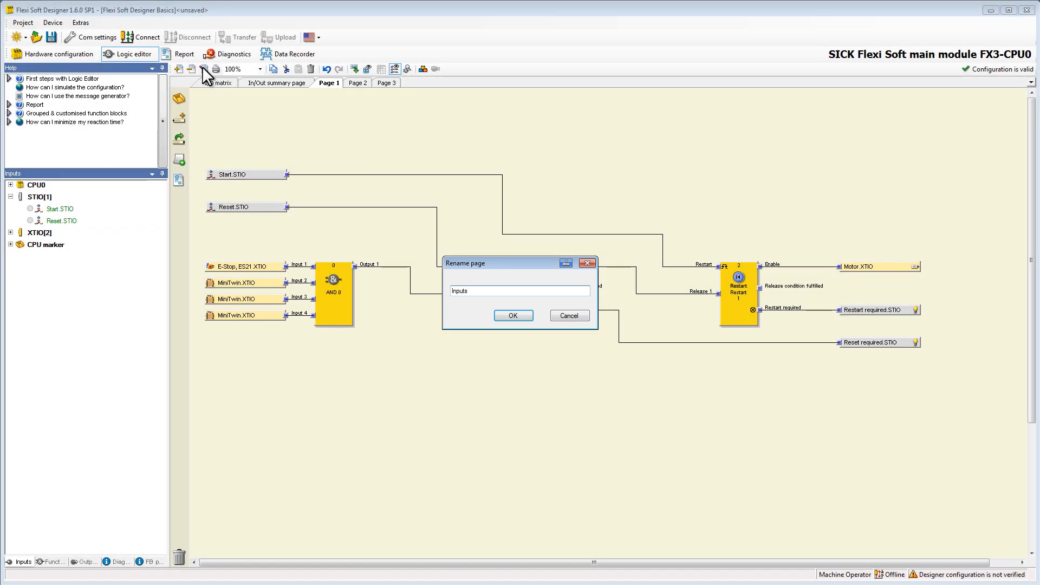
# Rename Page 1 of the logic editor as Inputs and Page 2 as Reset
pyautogui.press('Return')
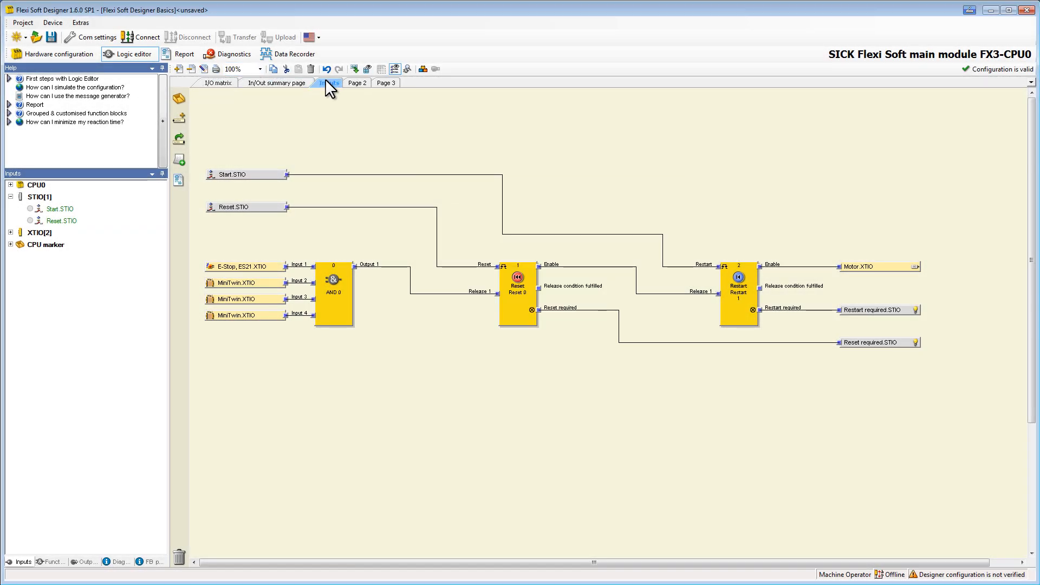
pyautogui.click(349, 83)
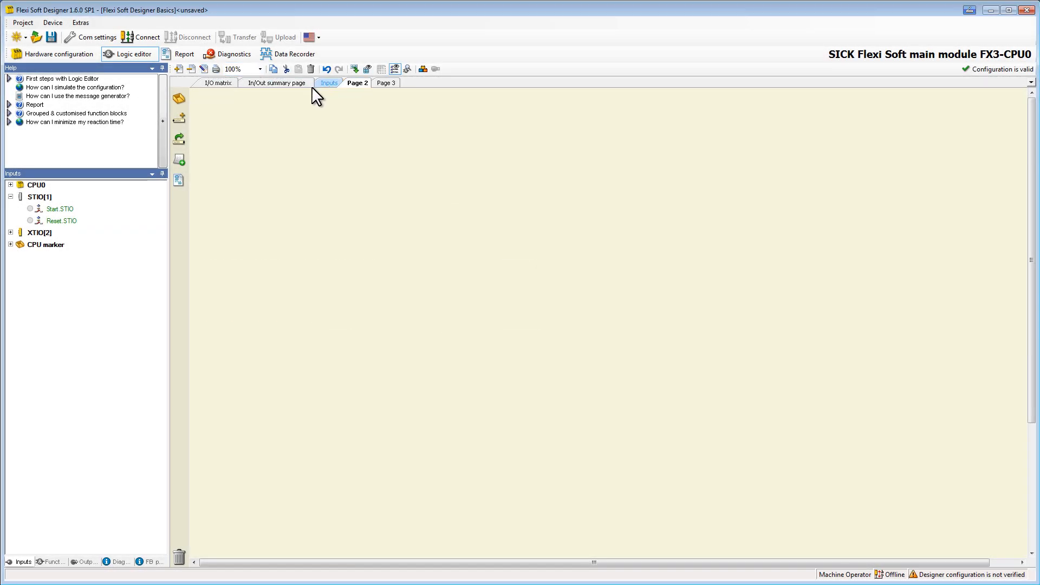
pyautogui.click(204, 69)
pyautogui.write('Reset')
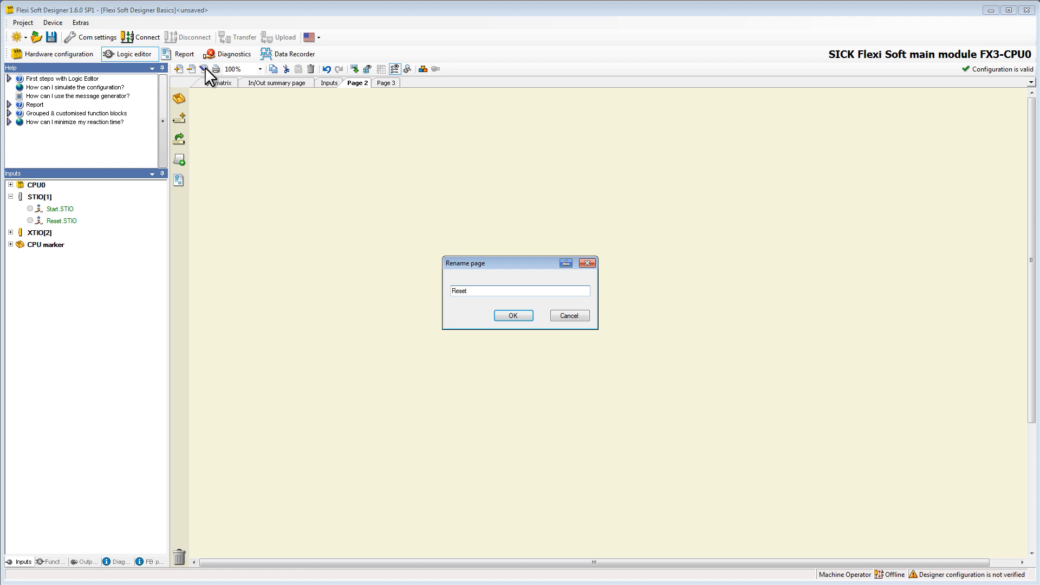
pyautogui.press('Return')
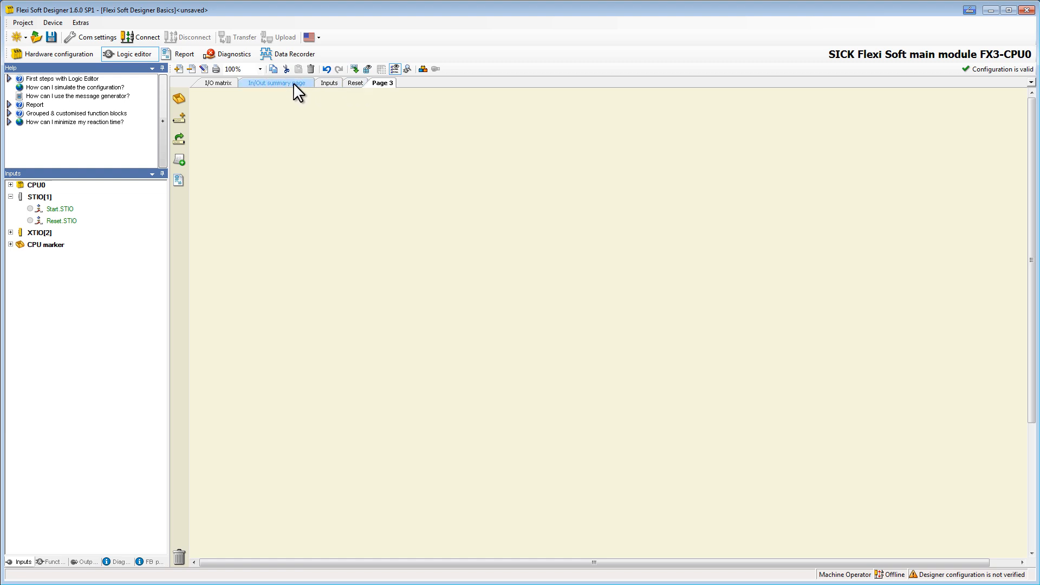
# Rename Page 3 of the logic editor as Restart
pyautogui.click(204, 69)
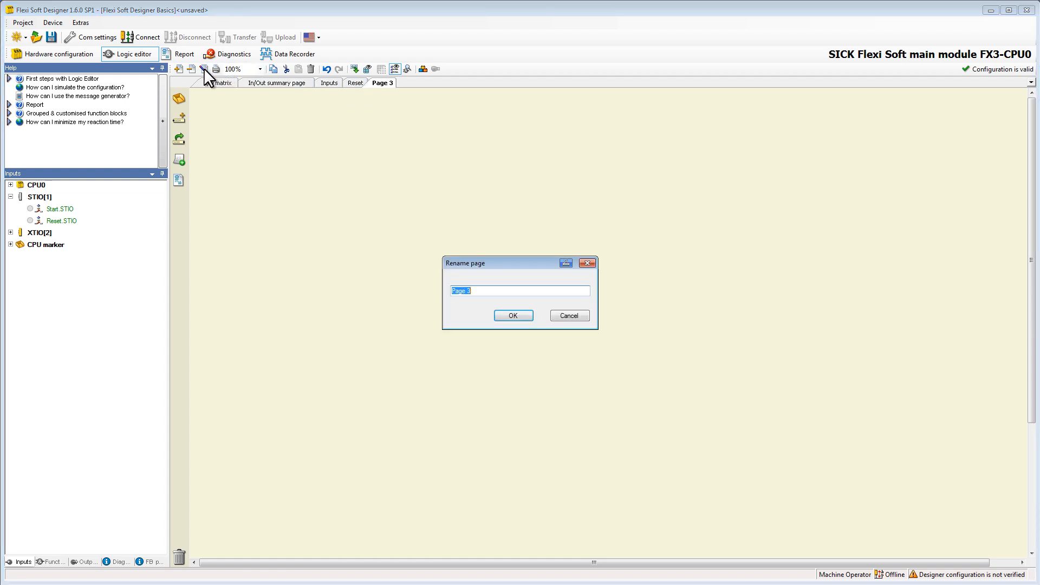
pyautogui.write('Restart')
pyautogui.press('Return')
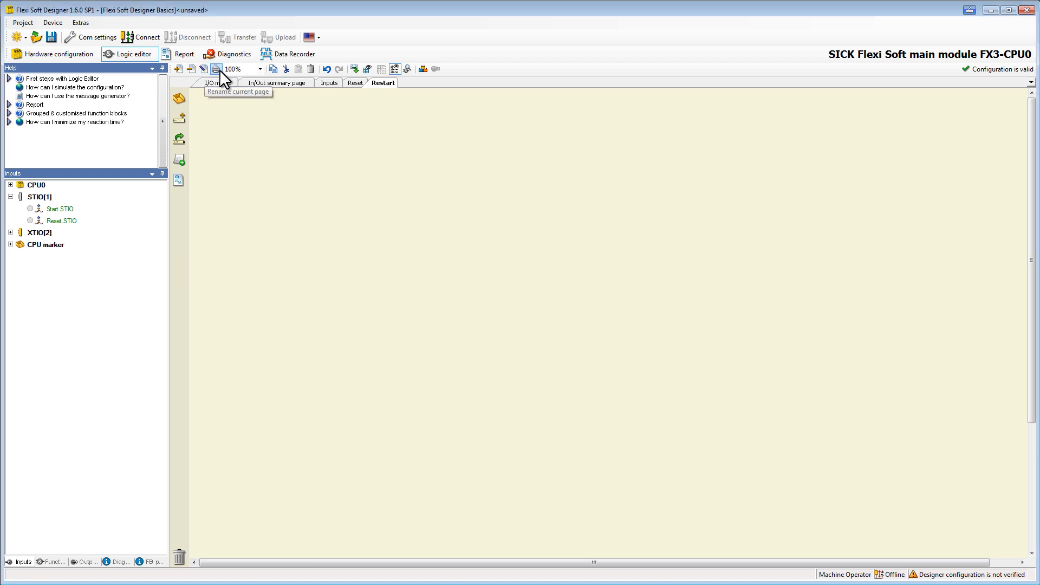
# Cut the Reset and Restart function blocks from the Inputs page, together with the Start and Reset inputs, their connections and all three outputs
pyautogui.click(315, 84)
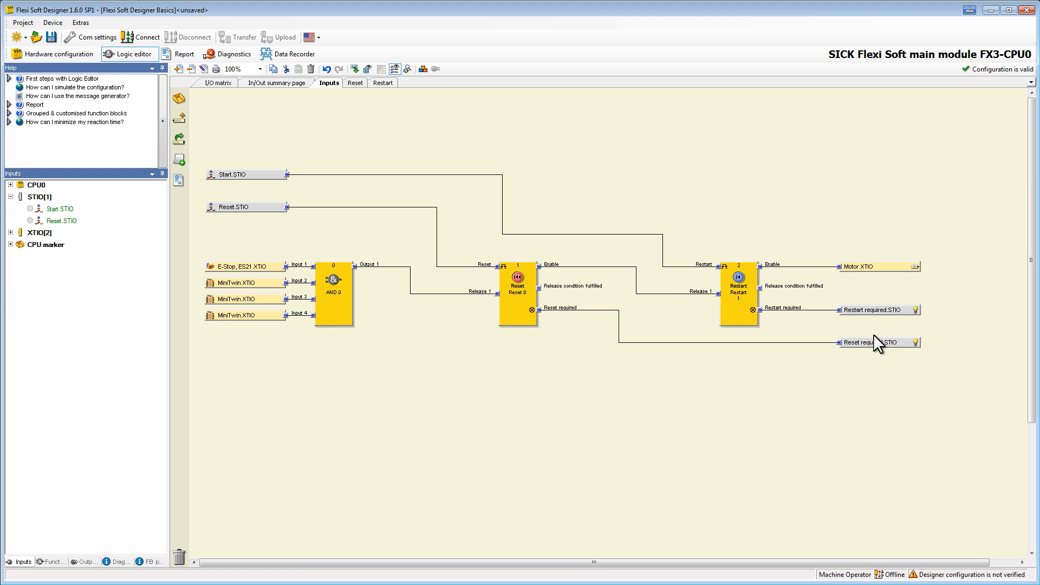
pyautogui.moveTo(987, 392); pyautogui.dragTo(356, 107)
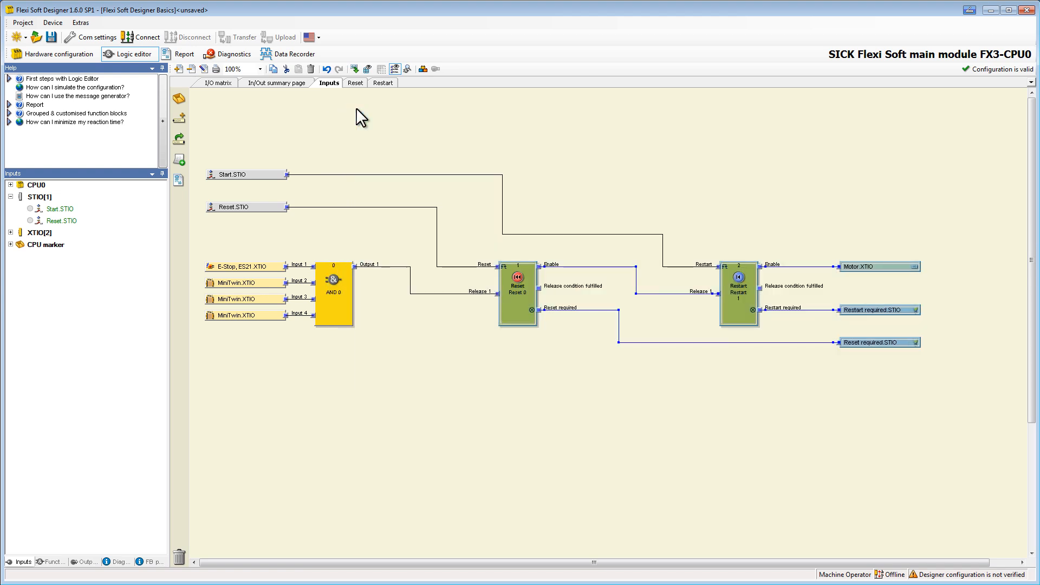
pyautogui.keyDown('ctrl'); pyautogui.click(262, 174); pyautogui.keyUp('ctrl')
pyautogui.keyDown('ctrl'); pyautogui.click(271, 207); pyautogui.keyUp('ctrl')
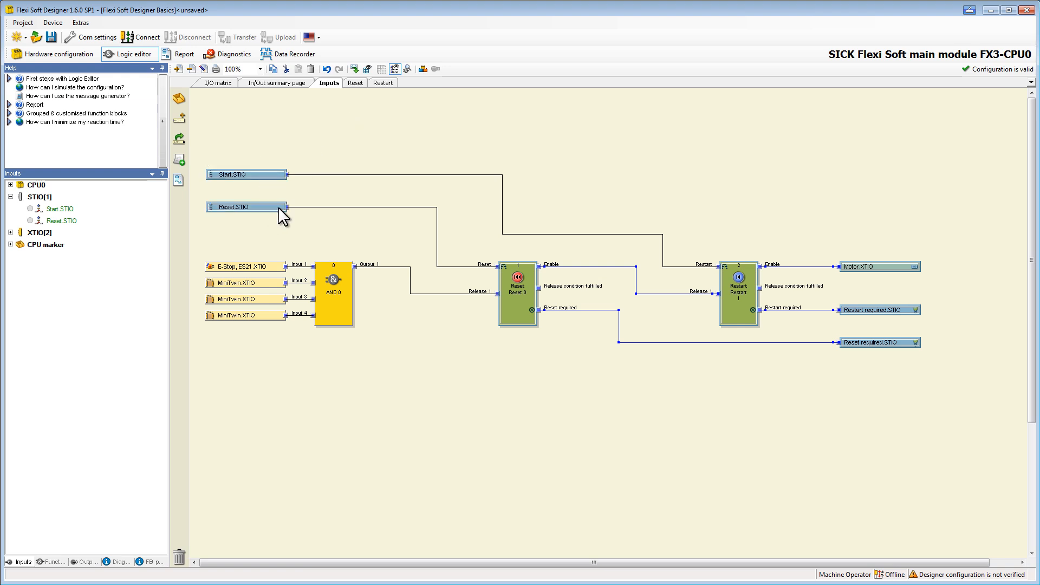
pyautogui.keyDown('ctrl'); pyautogui.click(313, 175); pyautogui.keyUp('ctrl')
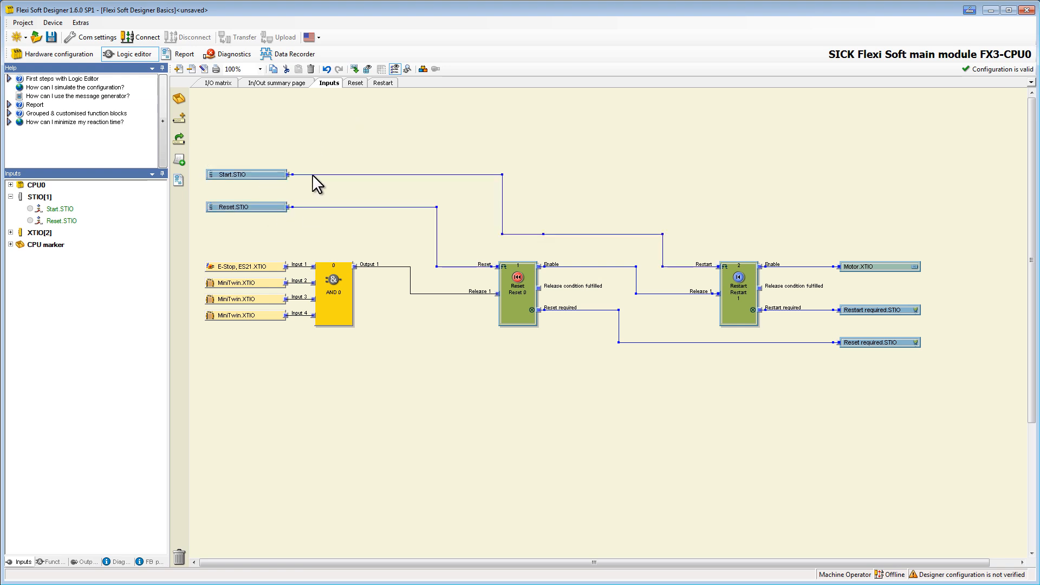
pyautogui.rightClick(516, 287)
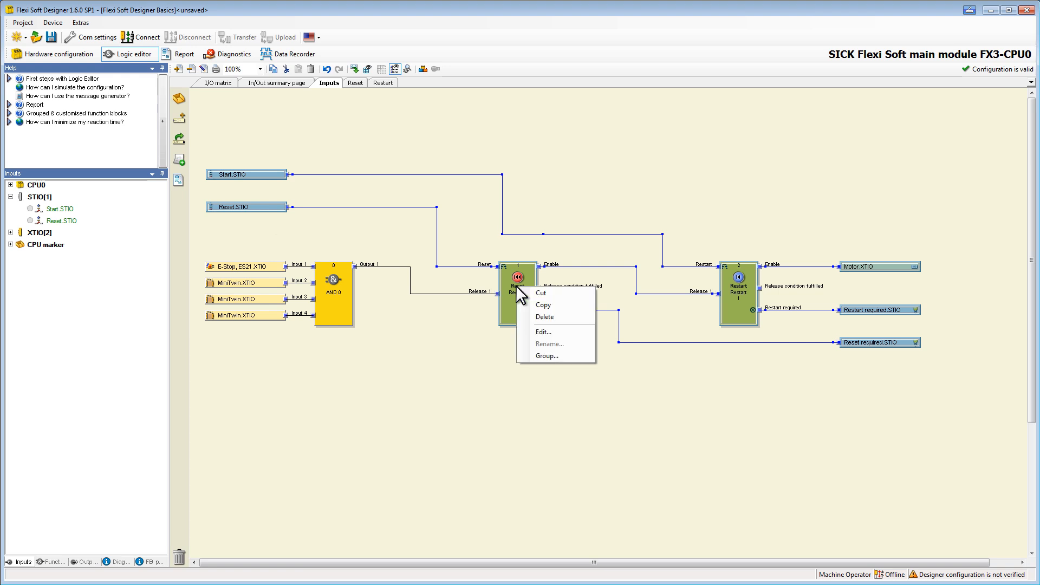
pyautogui.click(540, 293)
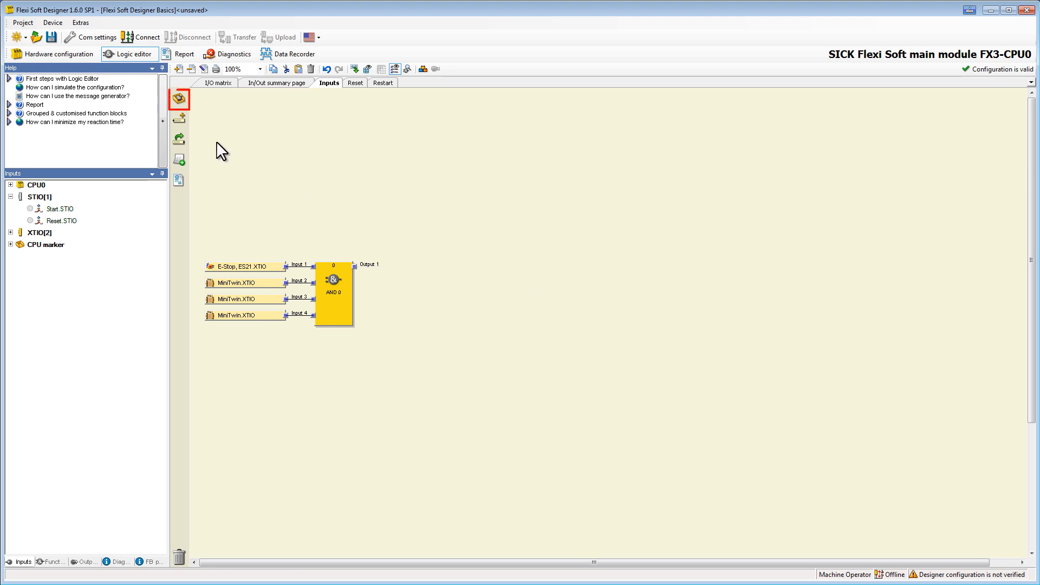
# Paste the cut Reset and Restart logic onto the empty Reset page, near its upper-left corner
pyautogui.click(355, 83)
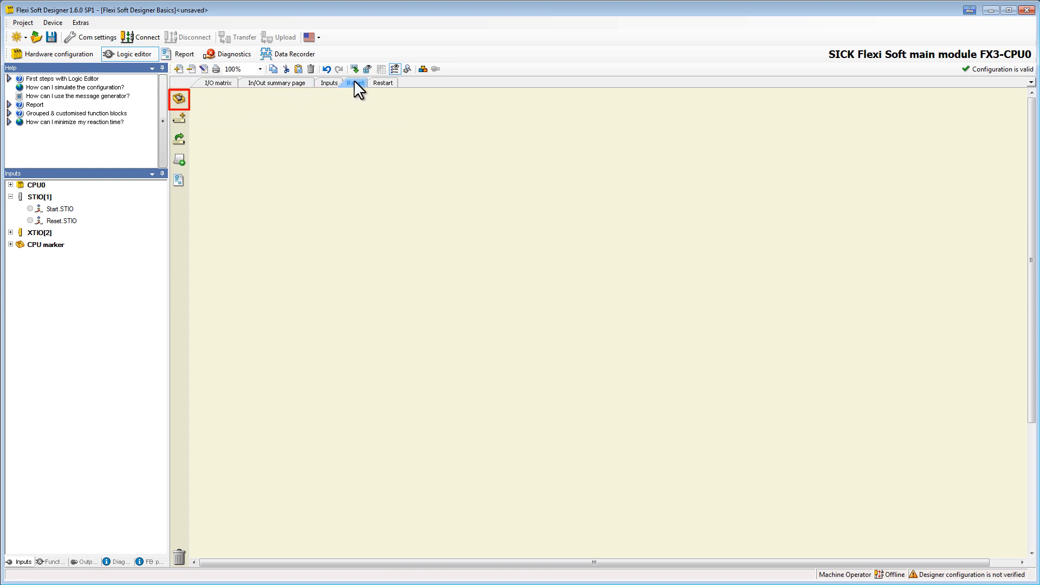
pyautogui.click(179, 98)
pyautogui.click(220, 114)
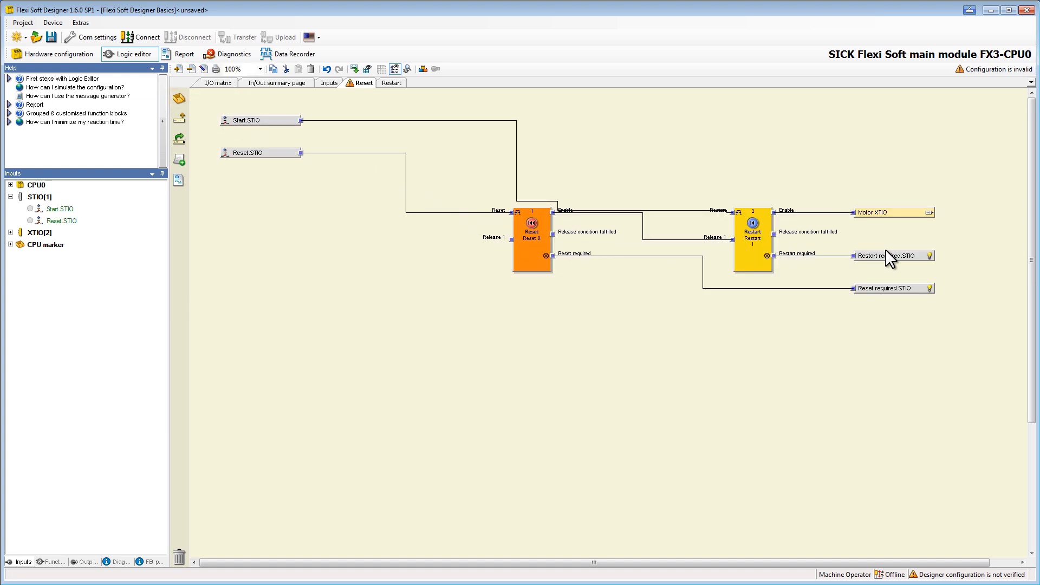
# Cut the Restart block from the Reset page with its Start.STIO input, connections, and Motor.XTIO and Restart required.STIO outputs
pyautogui.moveTo(994, 272); pyautogui.dragTo(534, 105)
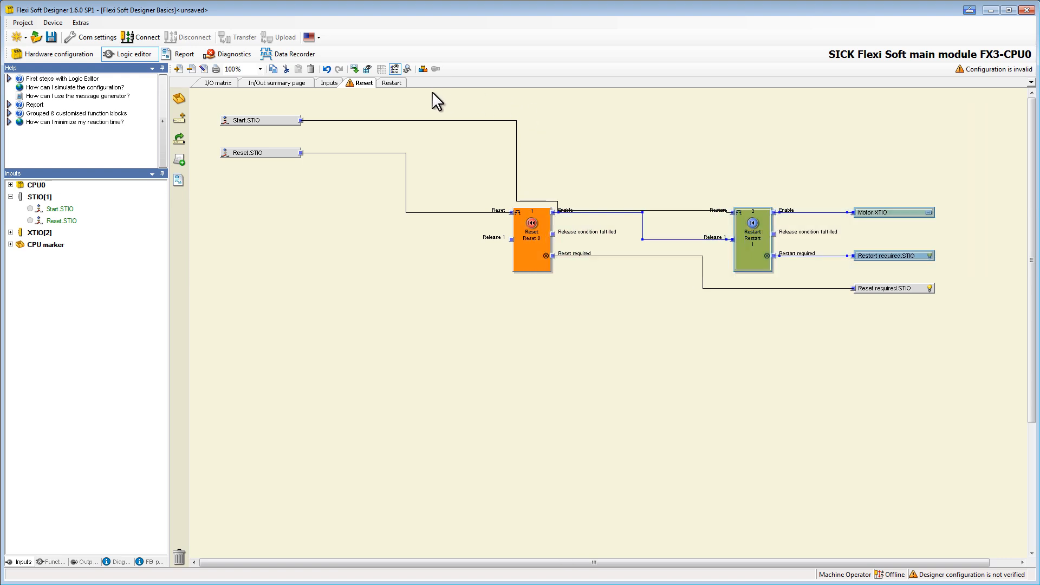
pyautogui.click(304, 120)
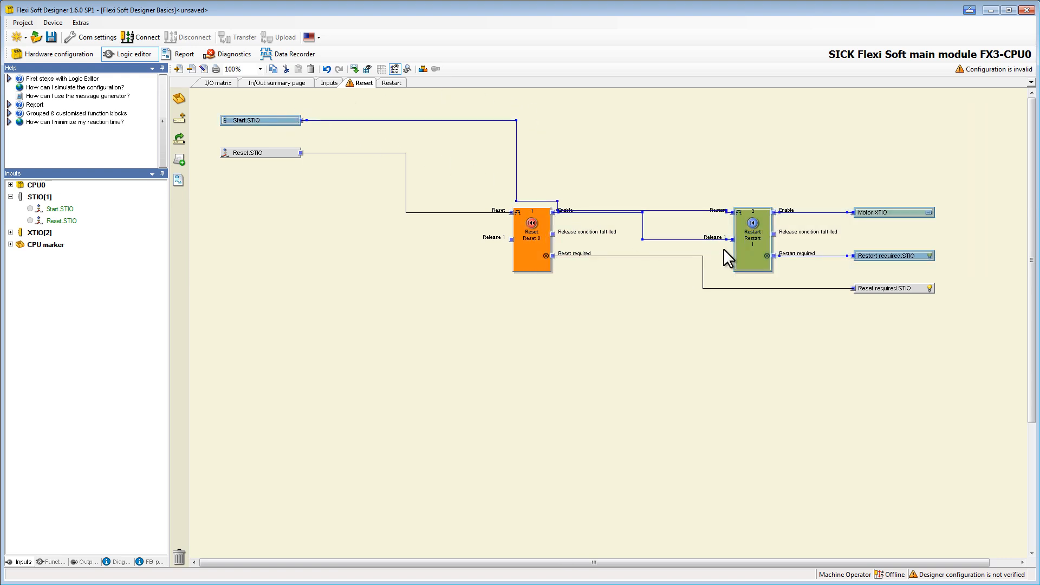
pyautogui.rightClick(746, 232)
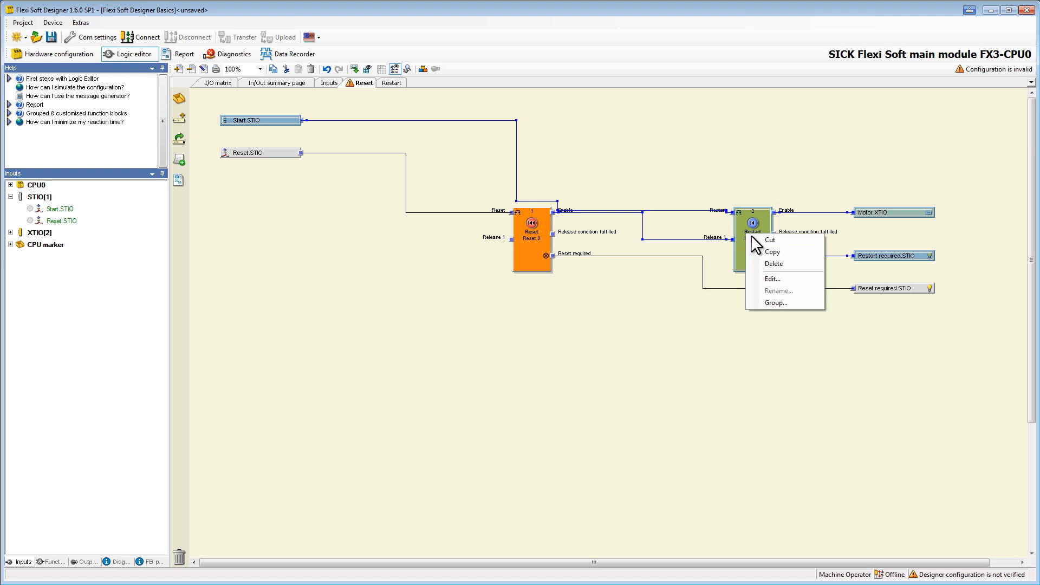
pyautogui.click(755, 238)
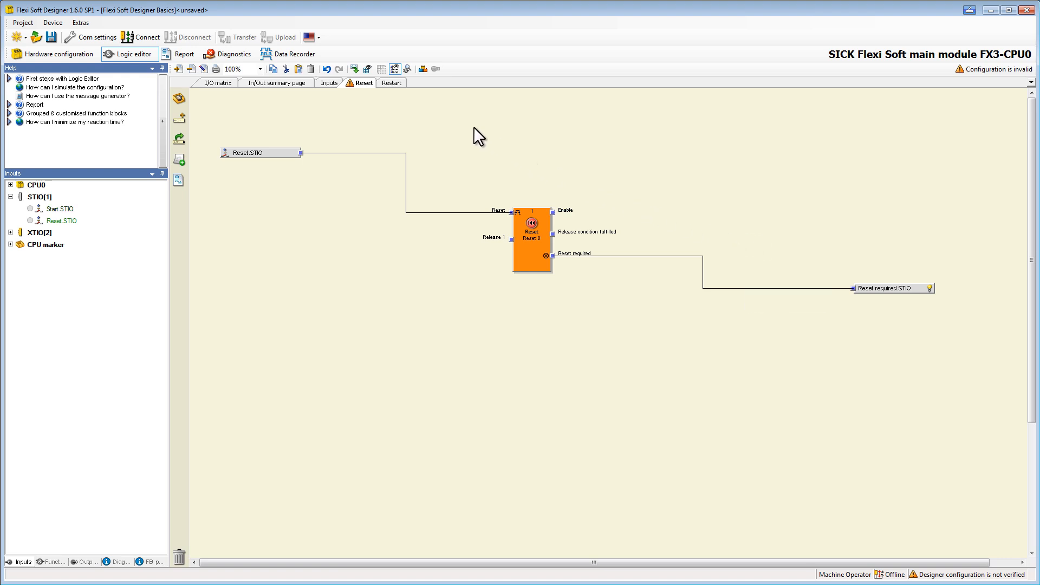
# Paste the cut Restart block and its connected elements onto the Restart page, near its upper-left corner
pyautogui.click(397, 84)
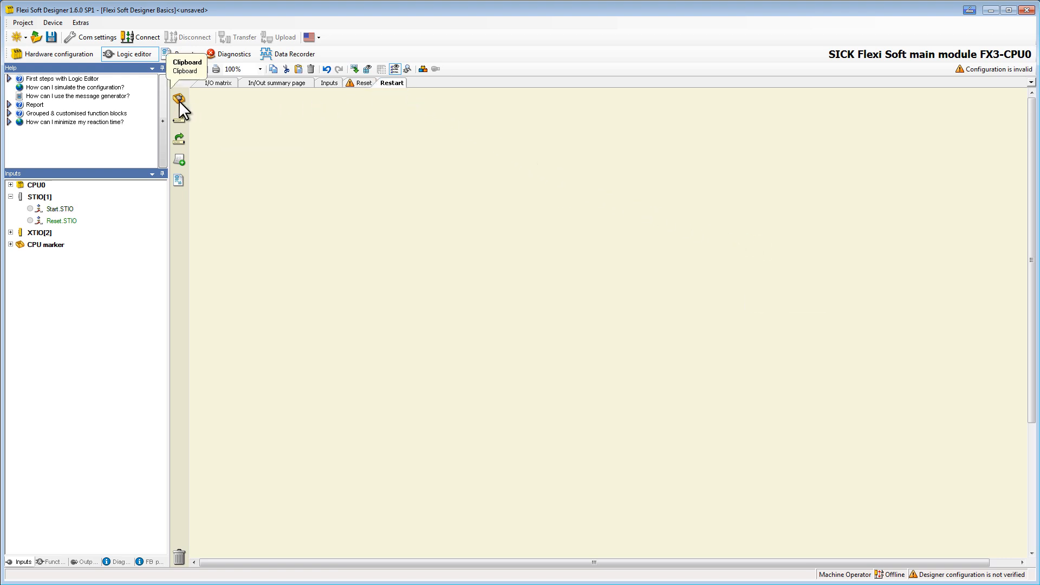
pyautogui.hotkey('ctrl', 'v')
pyautogui.click(231, 115)
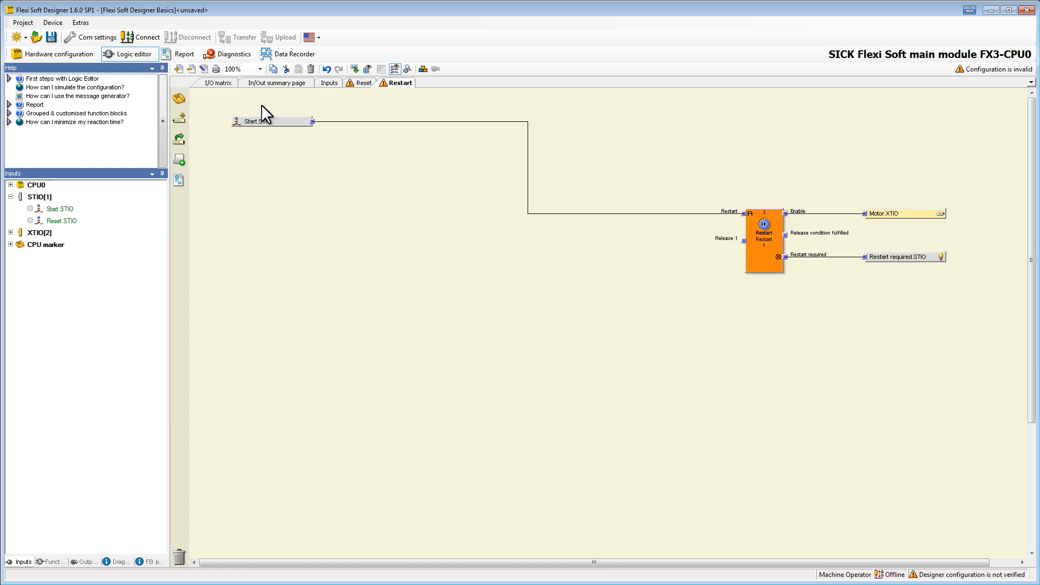
# Create a jump address labelled Safe Shutoff on the Inputs page and connect it to Output 1 of the AND block
pyautogui.click(327, 83)
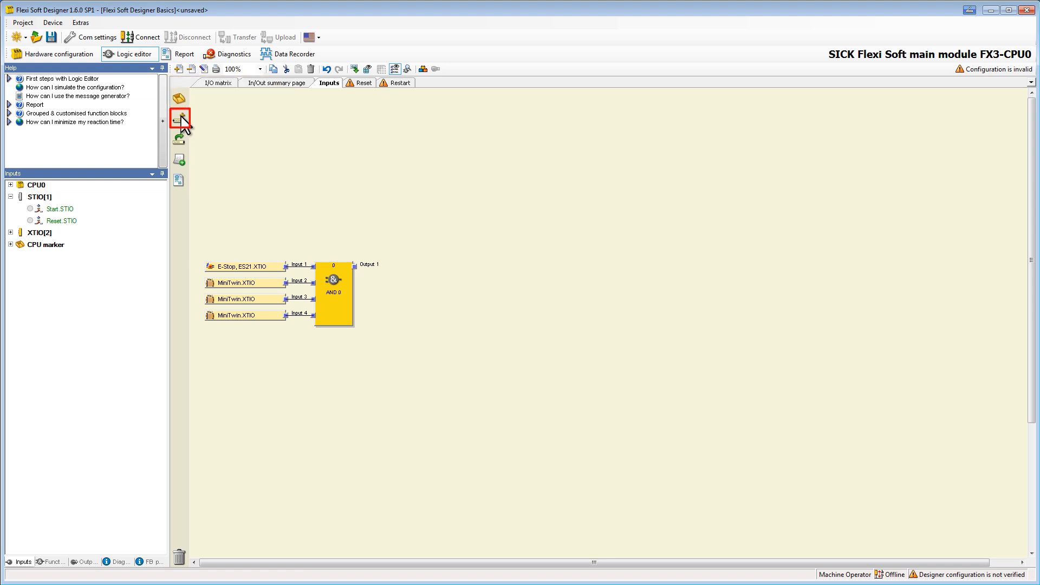
pyautogui.moveTo(183, 122); pyautogui.dragTo(413, 263)
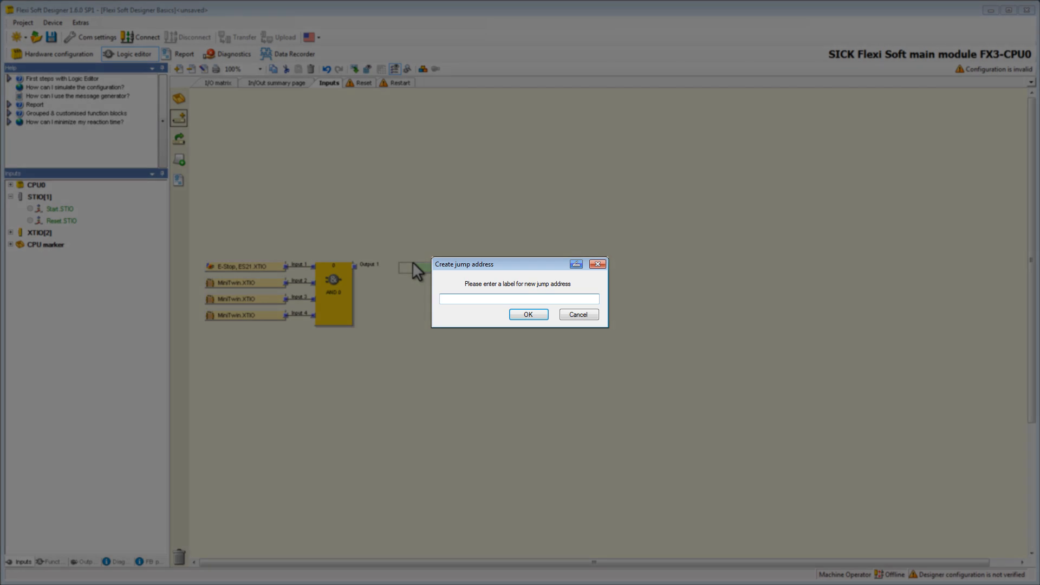
pyautogui.write('Safe Shutoff')
pyautogui.press('Return')
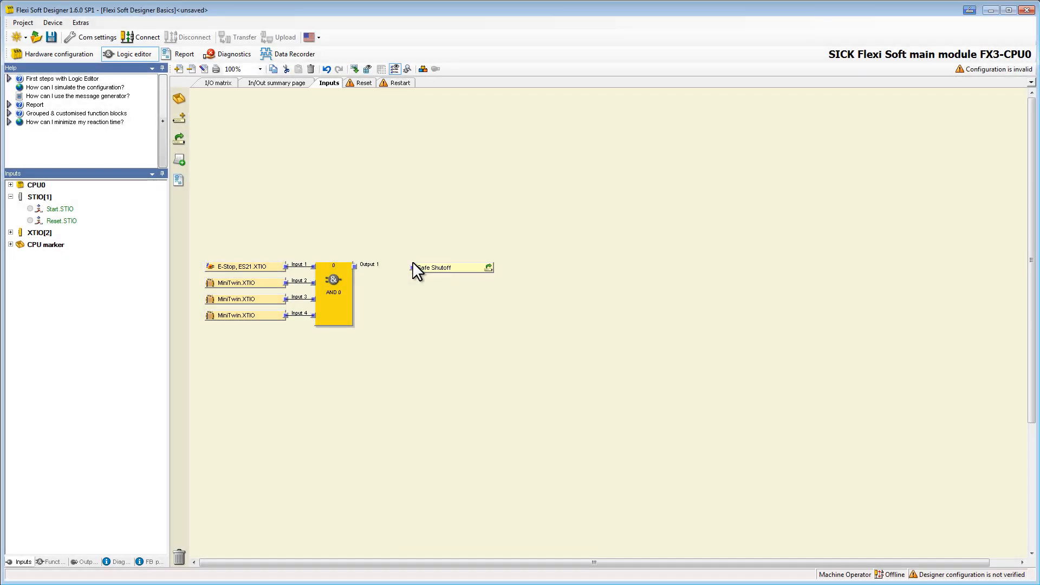
pyautogui.moveTo(412, 265)
pyautogui.mouseDown()
pyautogui.moveTo(379, 249)
pyautogui.moveTo(354, 266)
pyautogui.mouseUp()
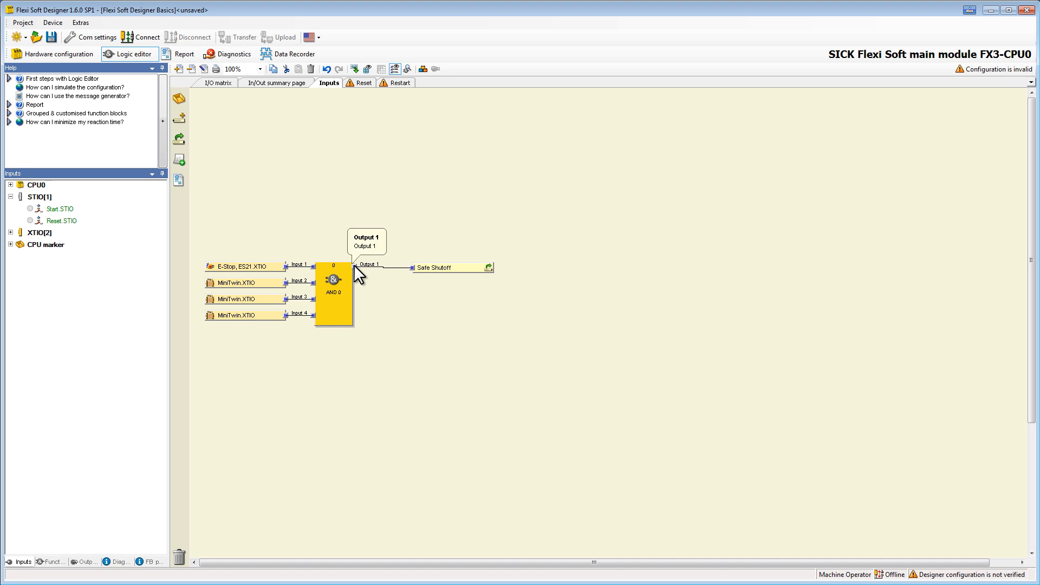
# Place the Safe Shutoff jump address as a source on the Reset page and connect it to the Reset block's Release 1 input
pyautogui.click(363, 83)
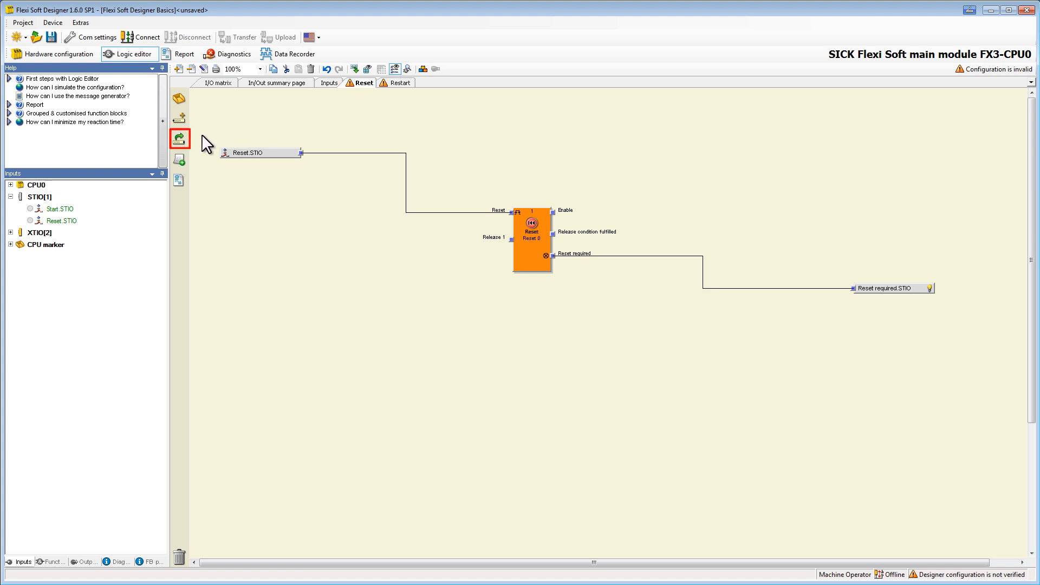
pyautogui.moveTo(179, 142); pyautogui.dragTo(367, 234)
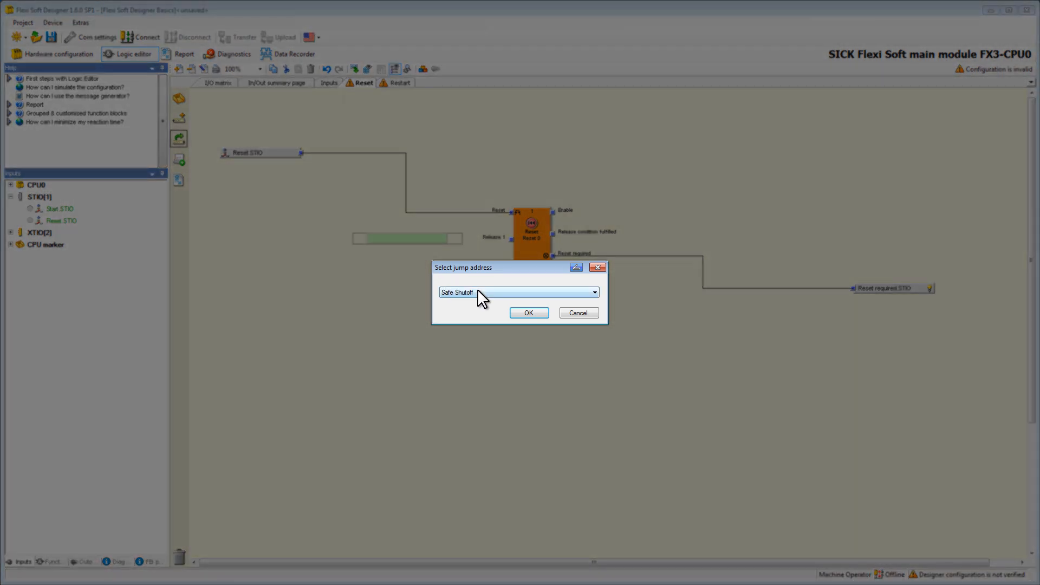
pyautogui.click(478, 293)
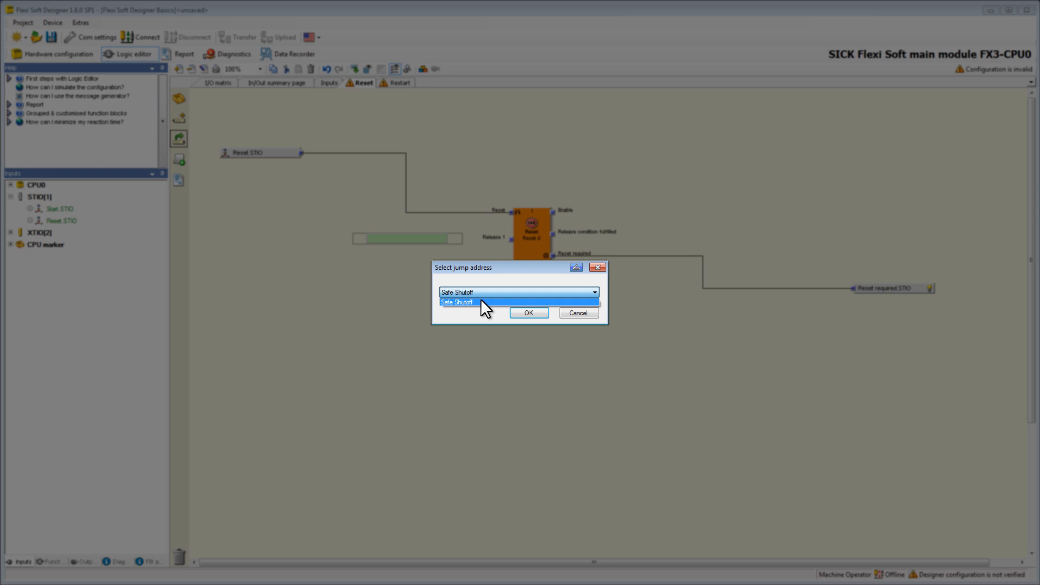
pyautogui.click(481, 302)
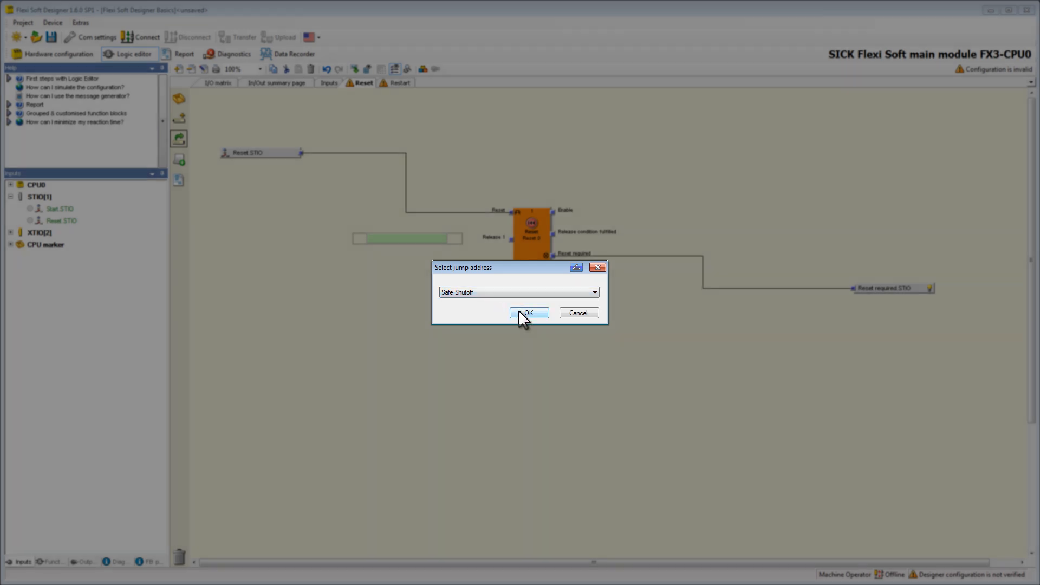
pyautogui.click(519, 312)
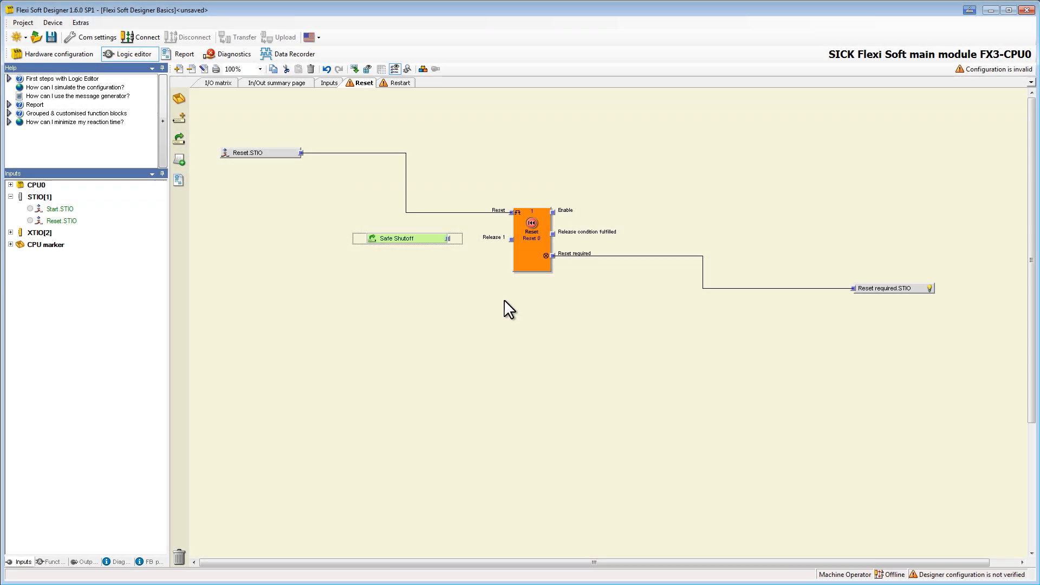
pyautogui.moveTo(449, 239); pyautogui.dragTo(512, 240)
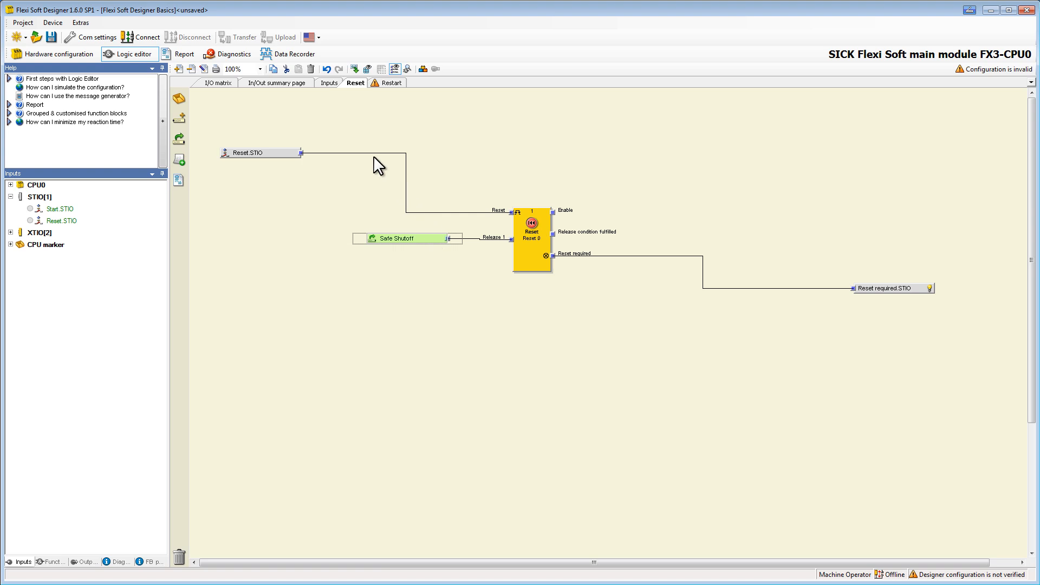
# Review the logic on the Inputs, Reset and Restart pages and return to the Inputs page
pyautogui.click(328, 83)
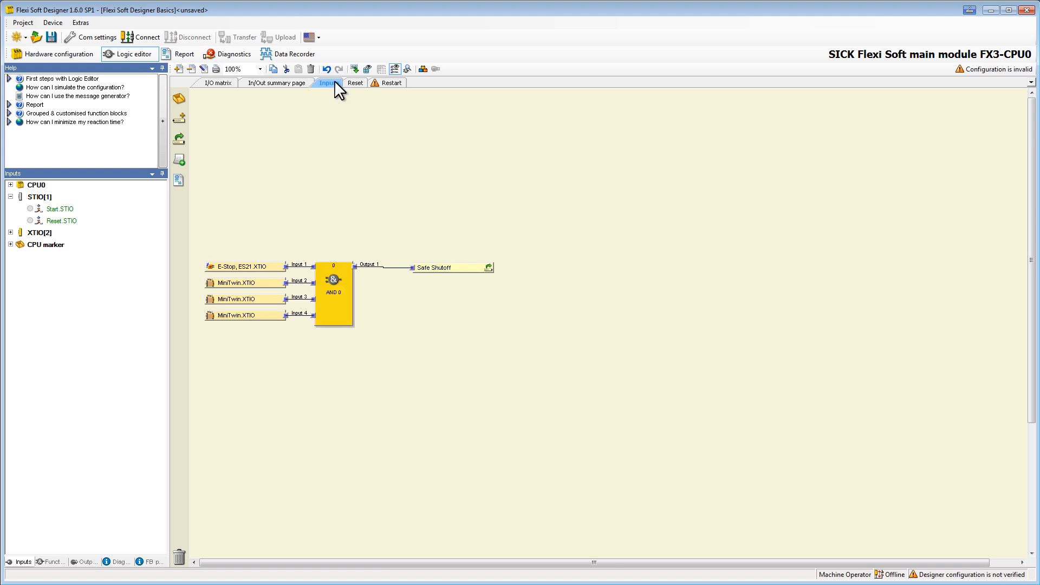
pyautogui.click(353, 85)
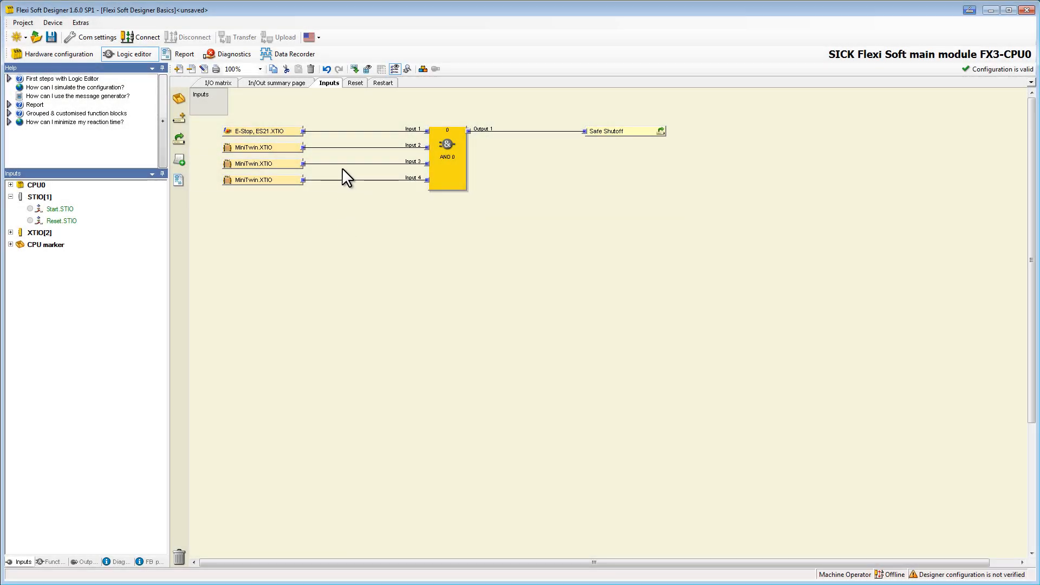
pyautogui.click(355, 85)
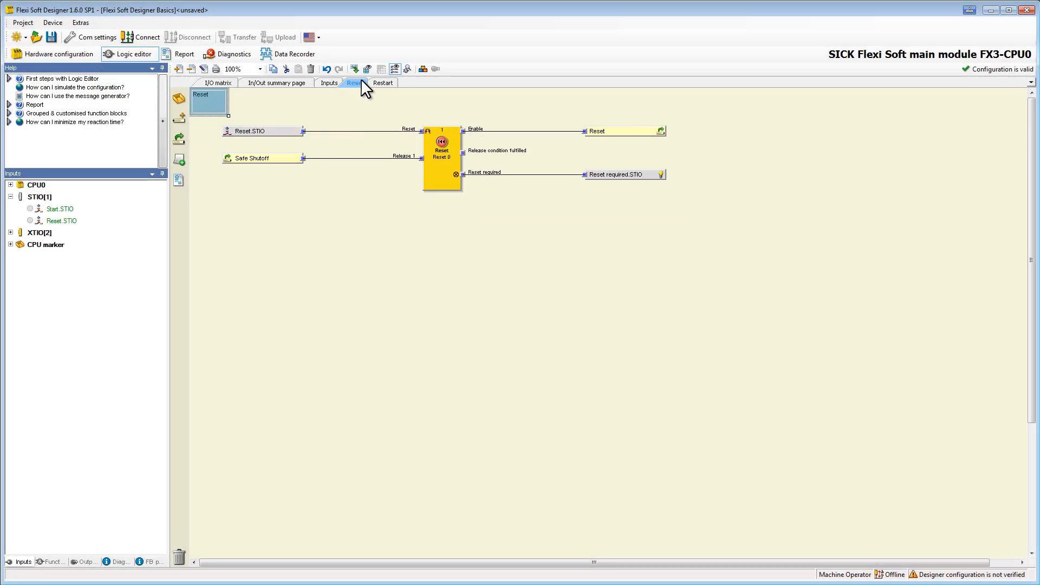
pyautogui.click(379, 85)
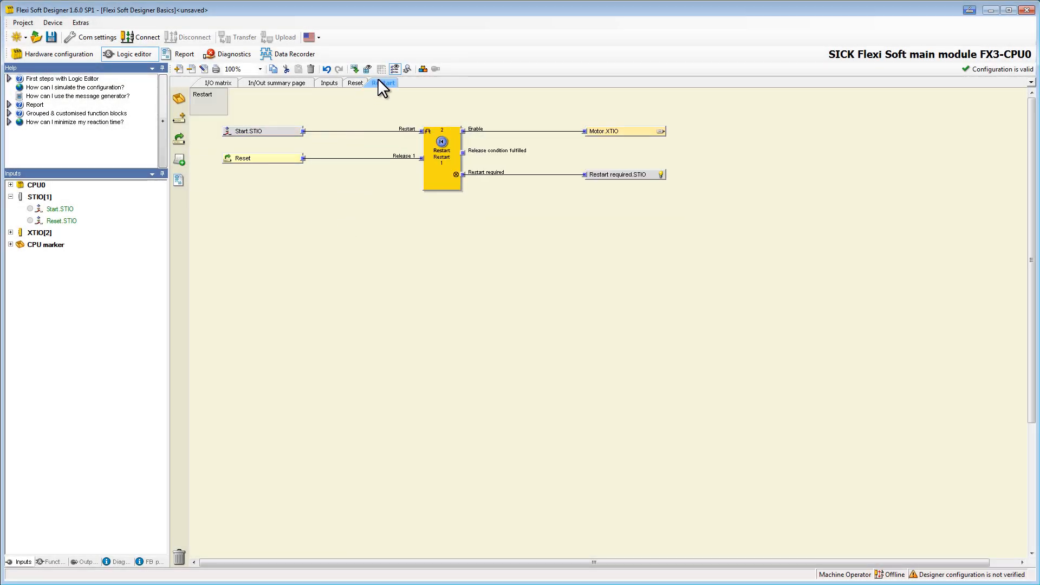
pyautogui.click(331, 82)
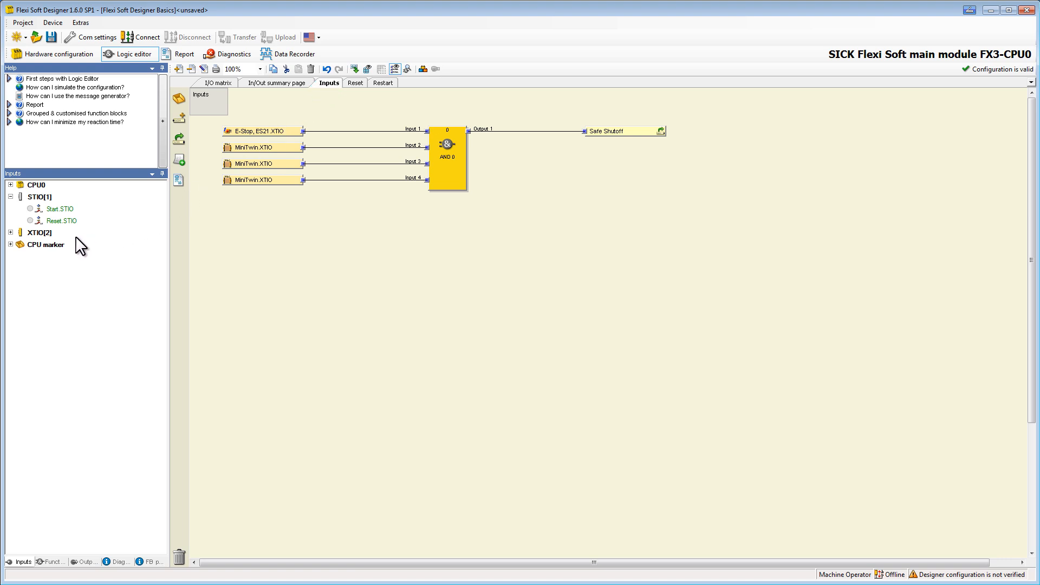
# Examine the CPU markers available as inputs and as outputs in the logic editor
pyautogui.click(10, 245)
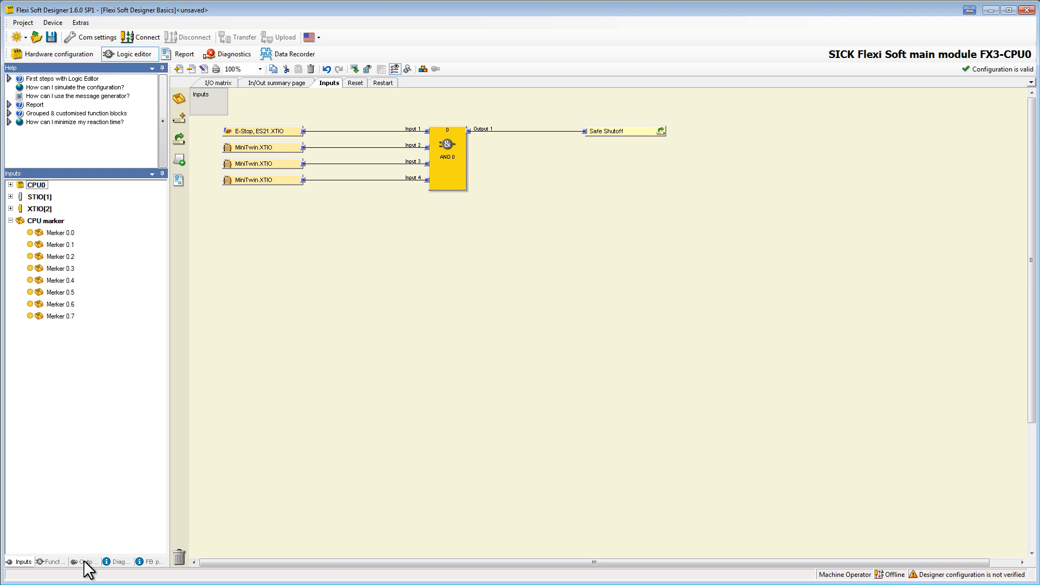
pyautogui.click(84, 562)
pyautogui.click(10, 256)
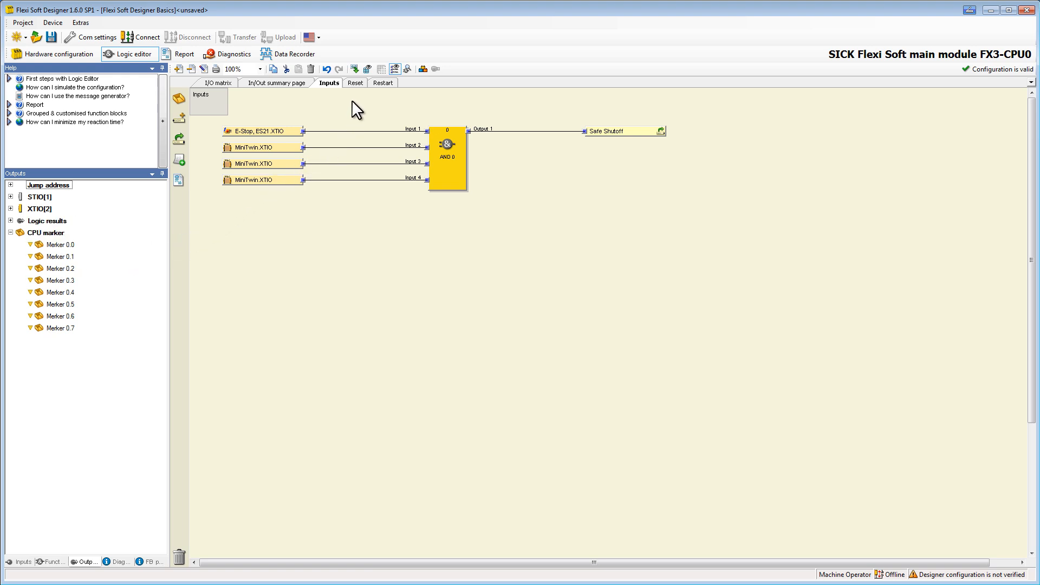
# Add an AND block to the Reset page, connecting the Reset block's Enable output to Input 1 and Release condition fulfilled to Input 2
pyautogui.click(355, 82)
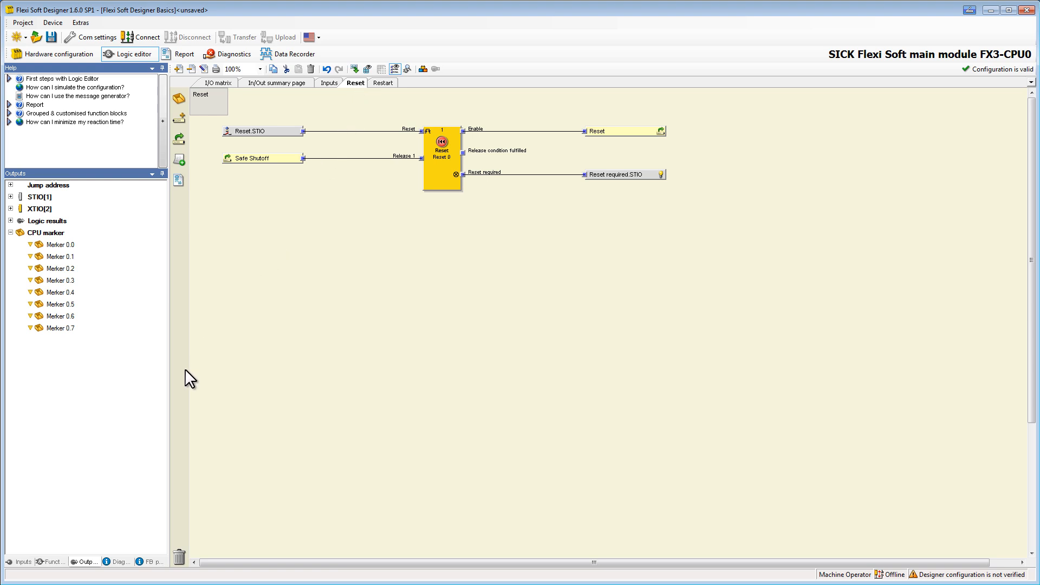
pyautogui.click(50, 562)
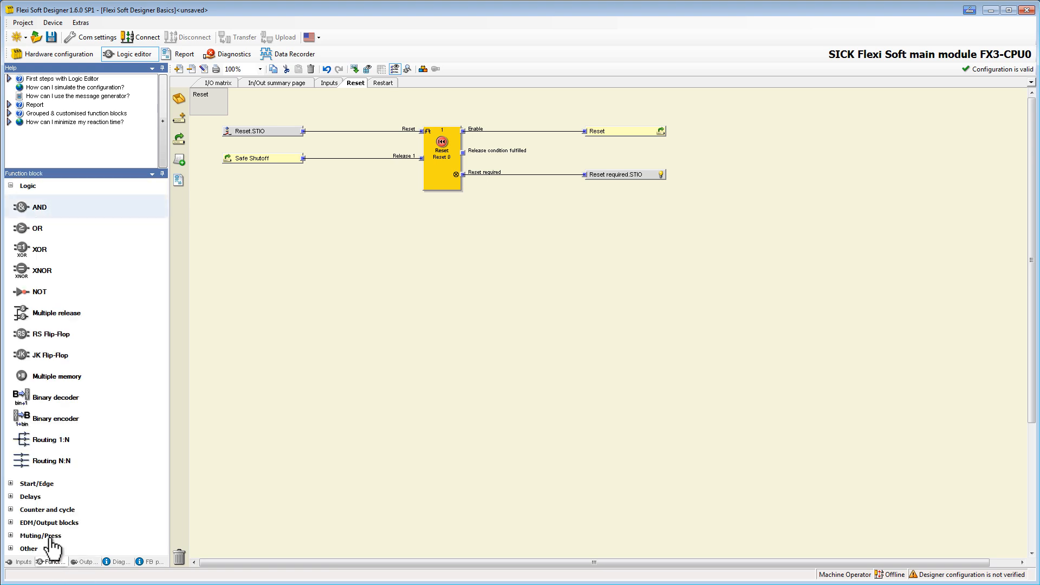
pyautogui.moveTo(26, 212); pyautogui.dragTo(461, 131)
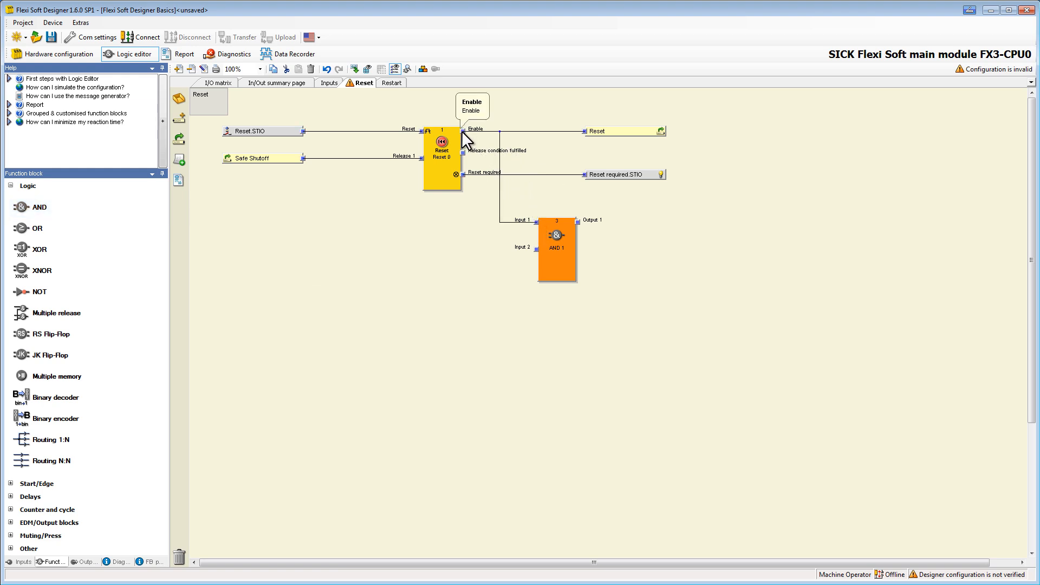
pyautogui.moveTo(485, 179); pyautogui.dragTo(535, 249)
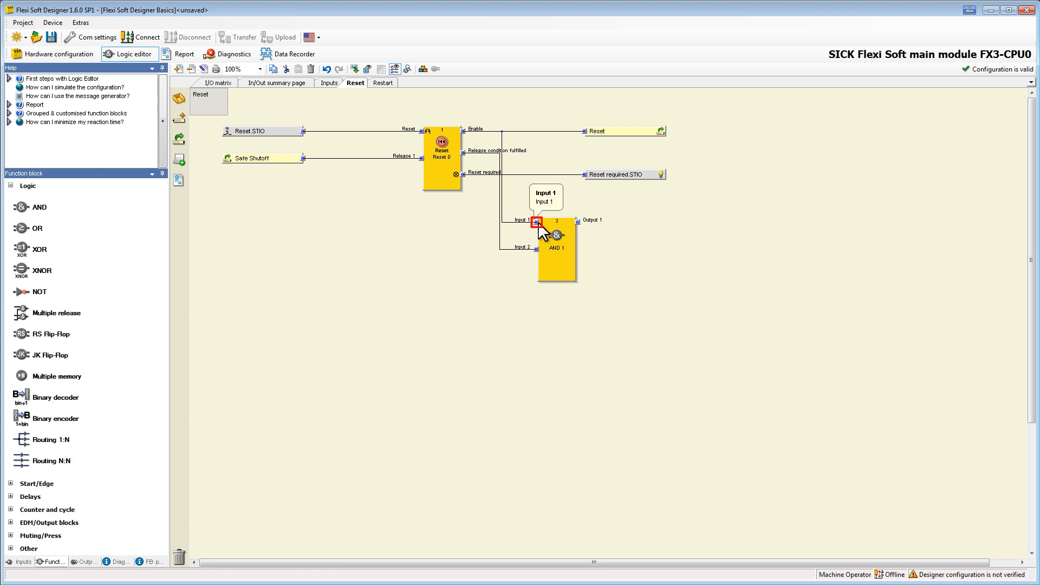
# Invert Input 1 of the AND block on the Reset page
pyautogui.rightClick(555, 241)
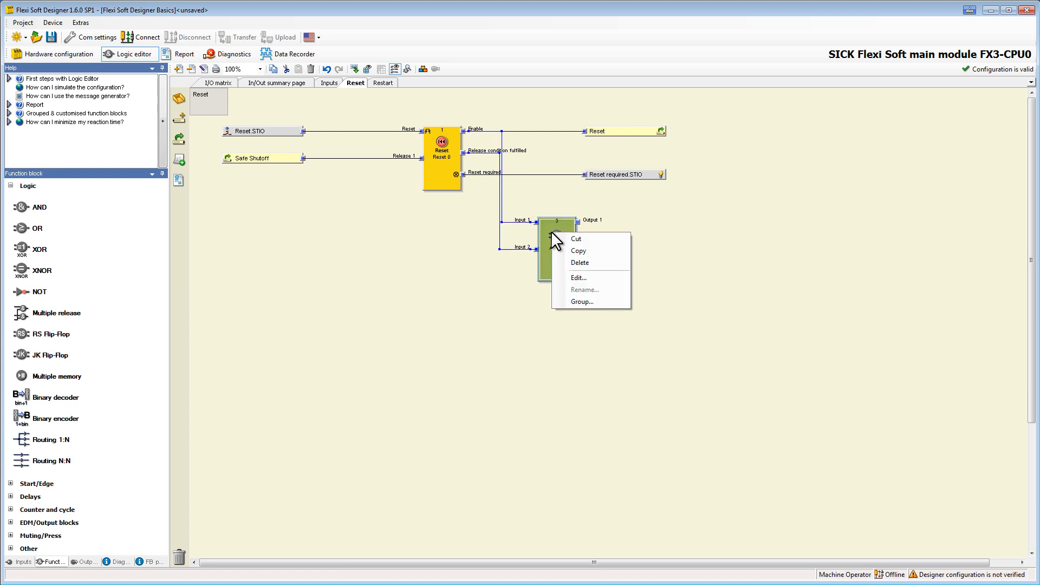
pyautogui.click(579, 278)
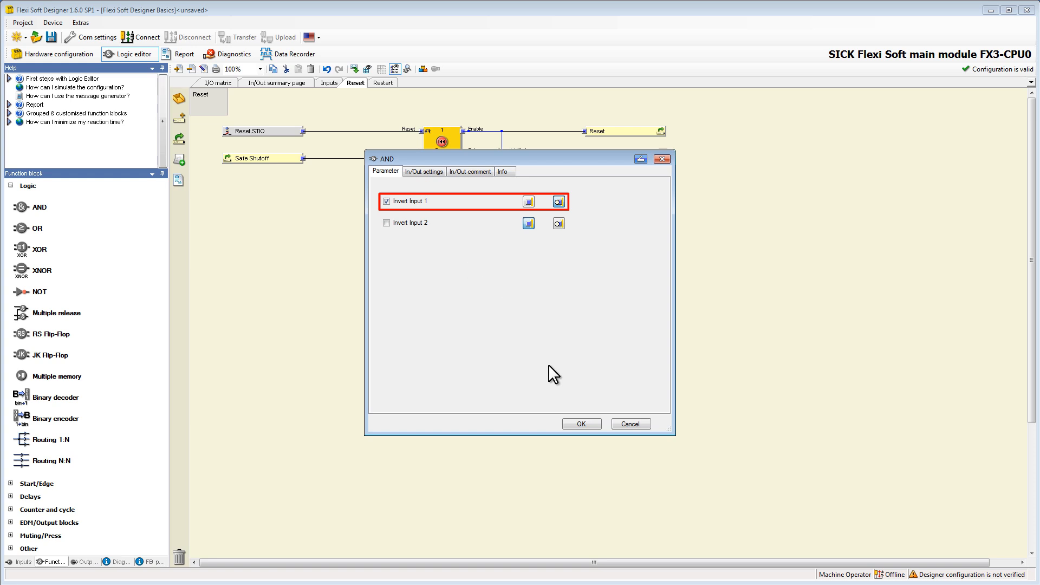
pyautogui.click(577, 420)
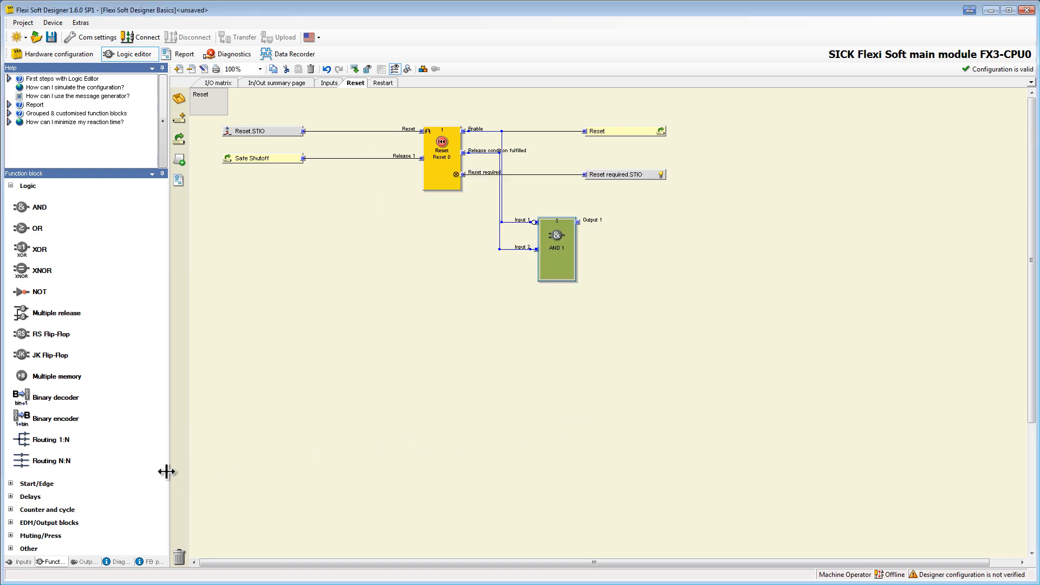
# Connect output marker Merker 0.0 to the AND block's Output 1 and place input marker Merker 0.0 in the free area below the Reset logic
pyautogui.click(86, 562)
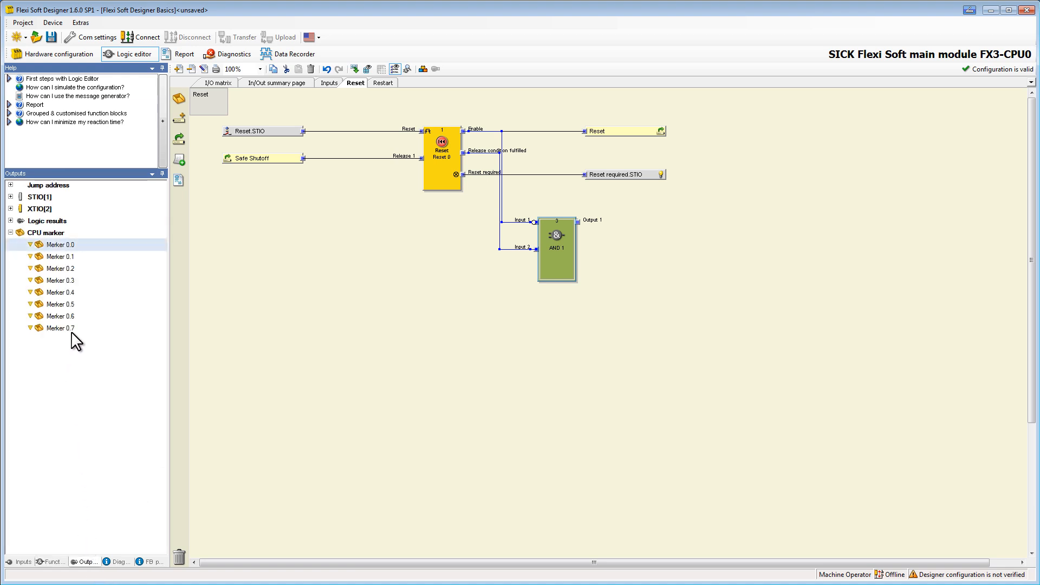
pyautogui.moveTo(58, 247); pyautogui.dragTo(629, 220)
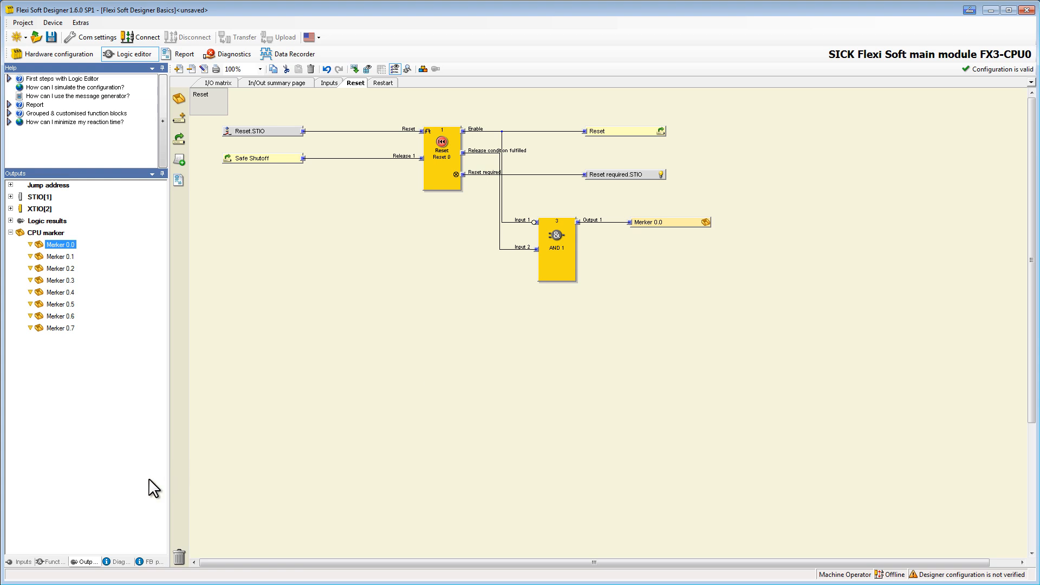
pyautogui.click(19, 562)
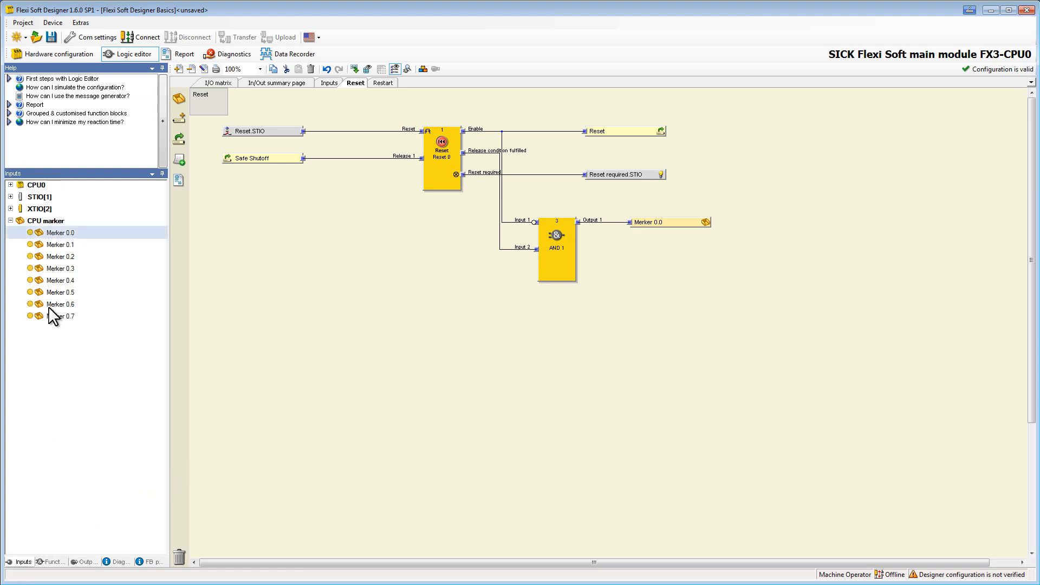
pyautogui.moveTo(64, 234); pyautogui.dragTo(242, 331)
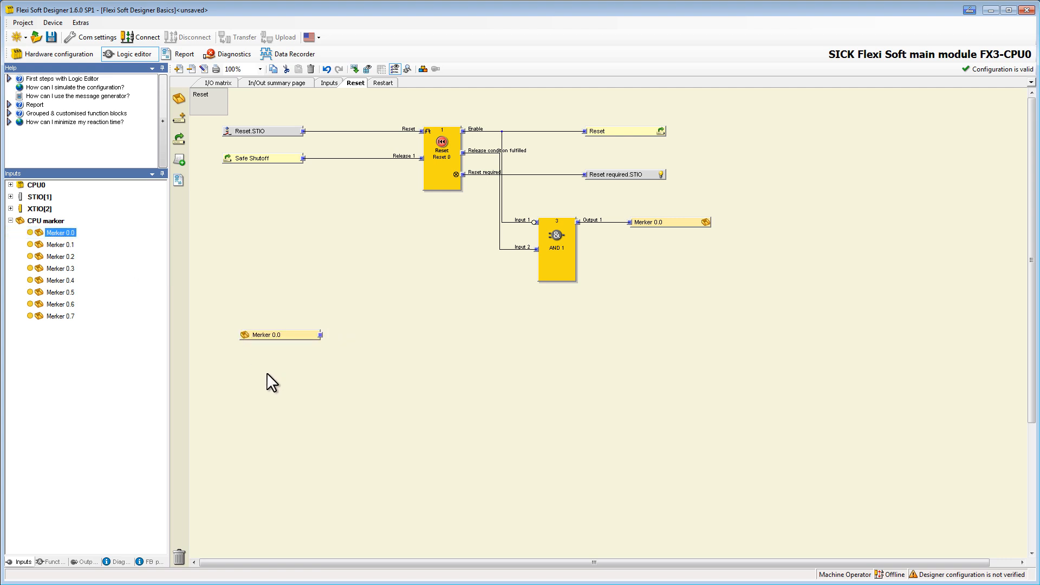
# Add a Routing N:N block connected to the Merker 0.0 input marker and set its number of inputs to 1
pyautogui.click(55, 562)
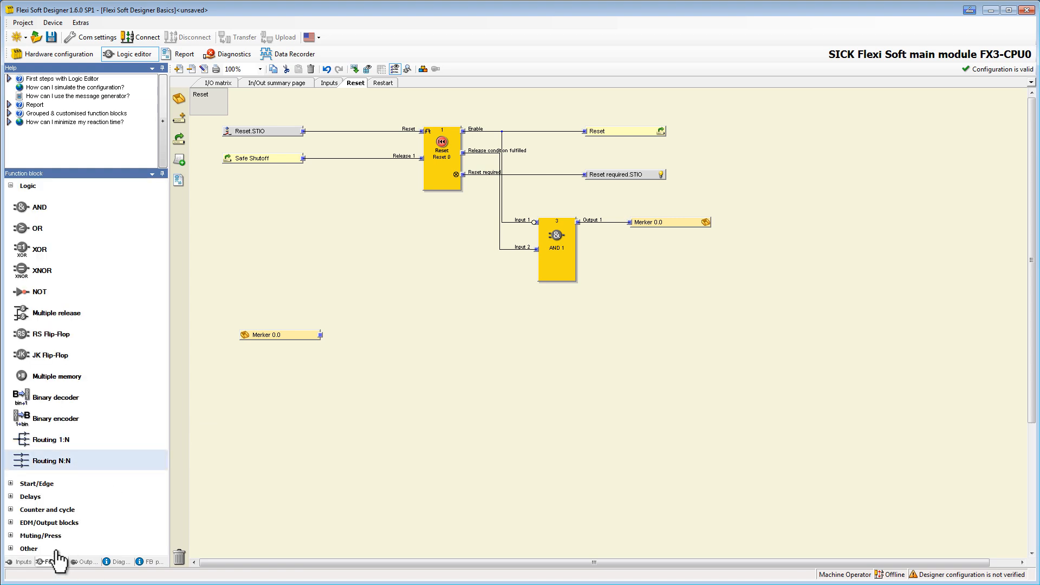
pyautogui.moveTo(27, 464); pyautogui.dragTo(354, 335)
pyautogui.rightClick(371, 347)
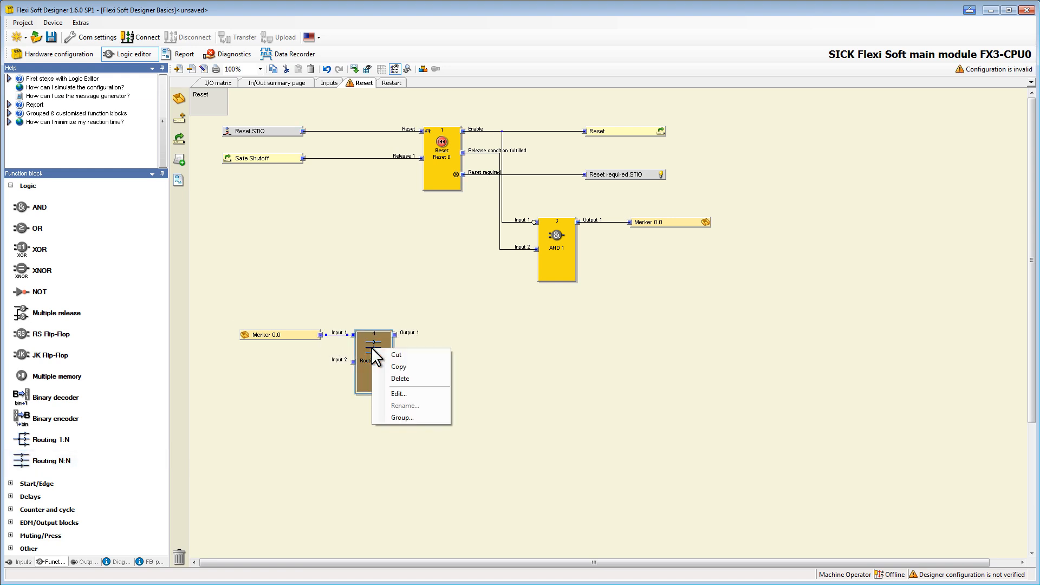
pyautogui.click(396, 391)
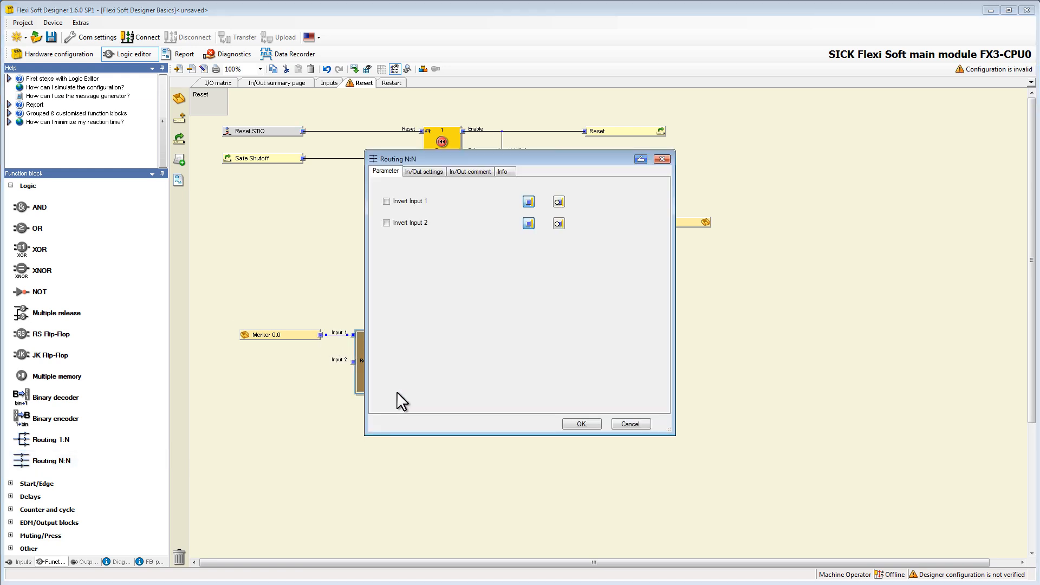
pyautogui.click(424, 172)
pyautogui.click(487, 212)
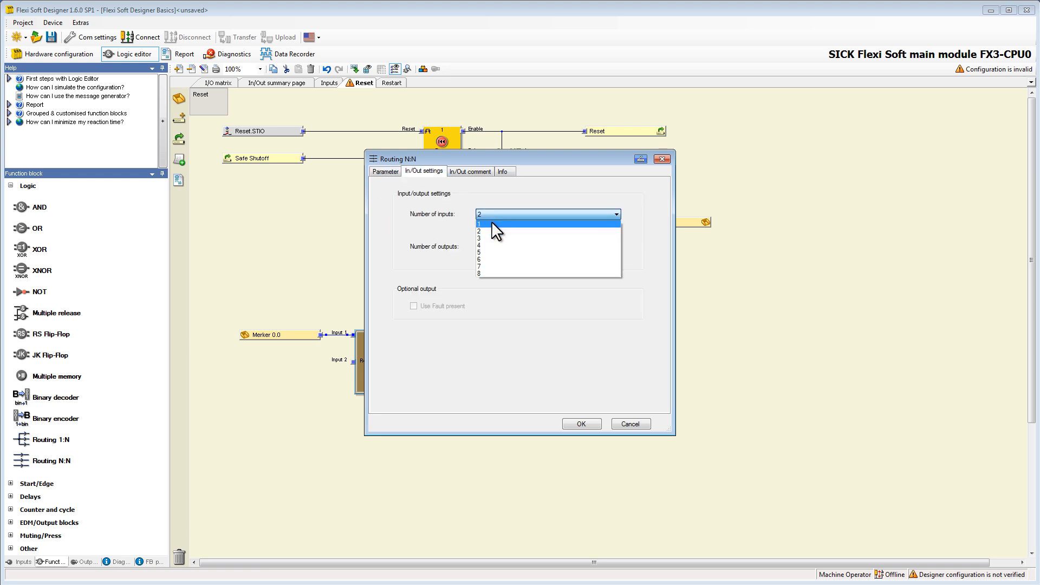
pyautogui.click(492, 221)
pyautogui.click(577, 421)
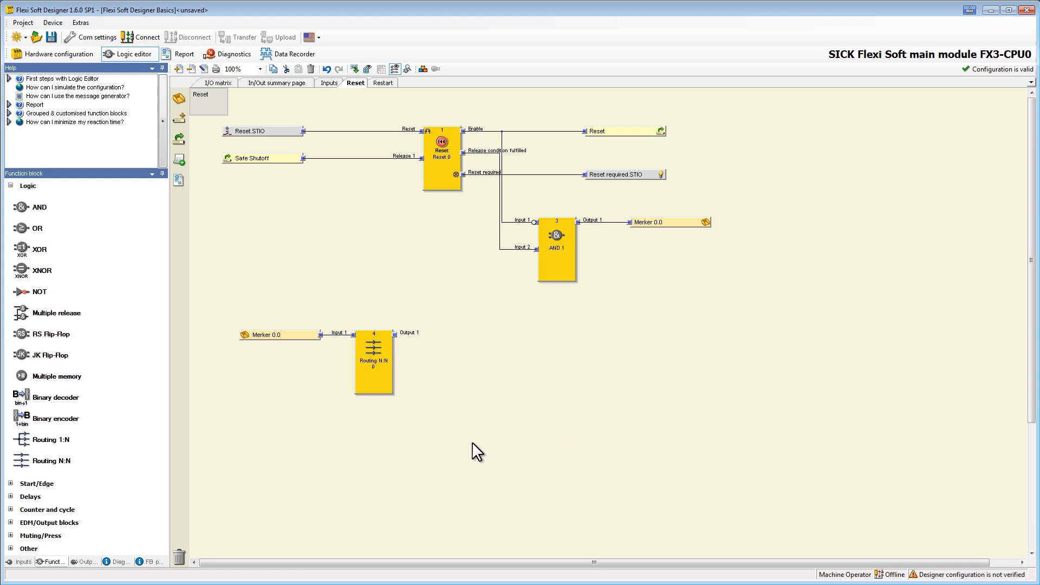
# Place the Lamp.STIO output beside the Routing N:N block and connect it to the block's Output 1
pyautogui.click(86, 562)
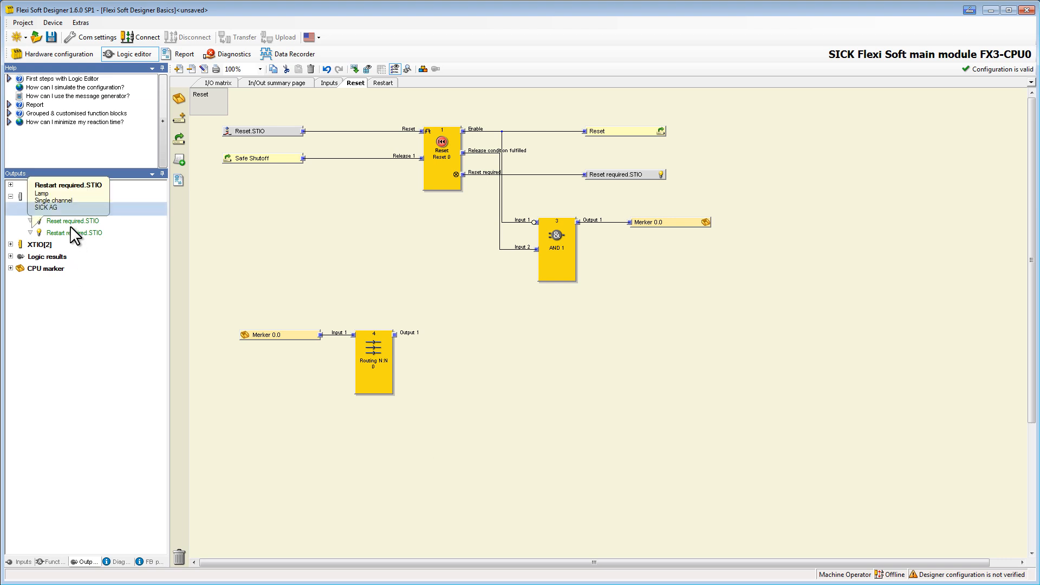
pyautogui.moveTo(61, 209); pyautogui.dragTo(488, 337)
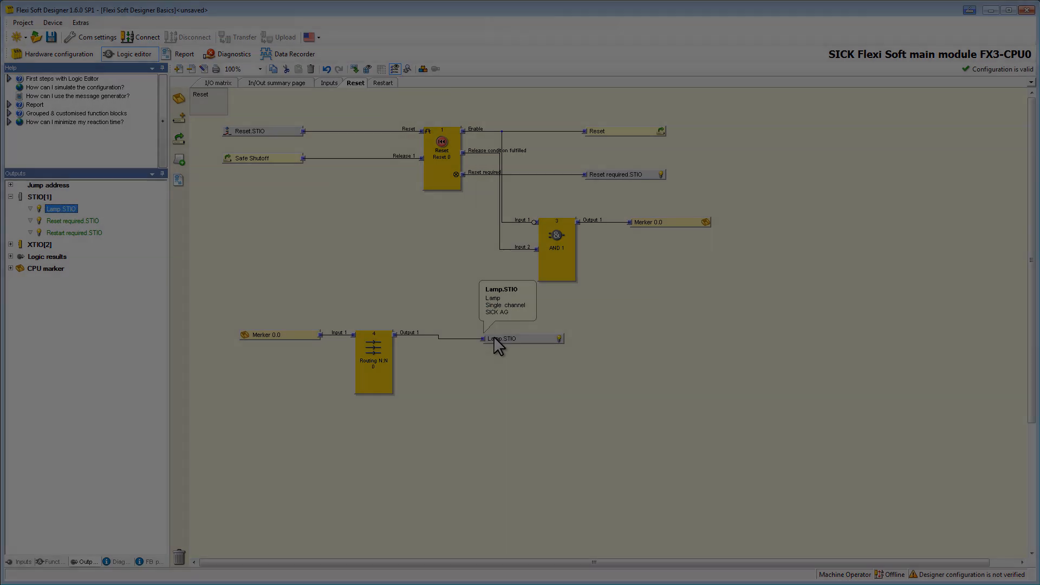